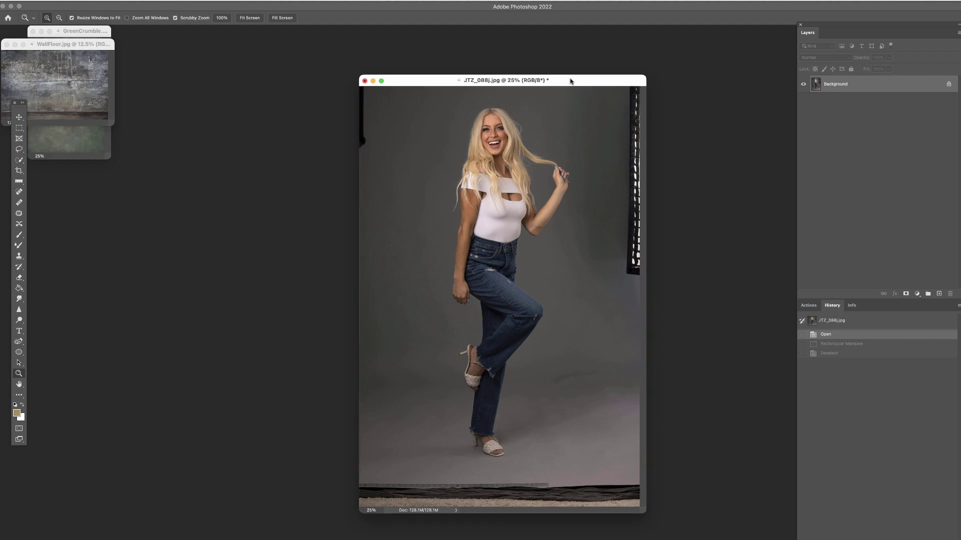
- Patch the dark object at the photo's upper-left edge with clean grey backdrop
{"action": "left_click_drag", "start_coordinate": [572, 79], "coordinate": [537, 65]}
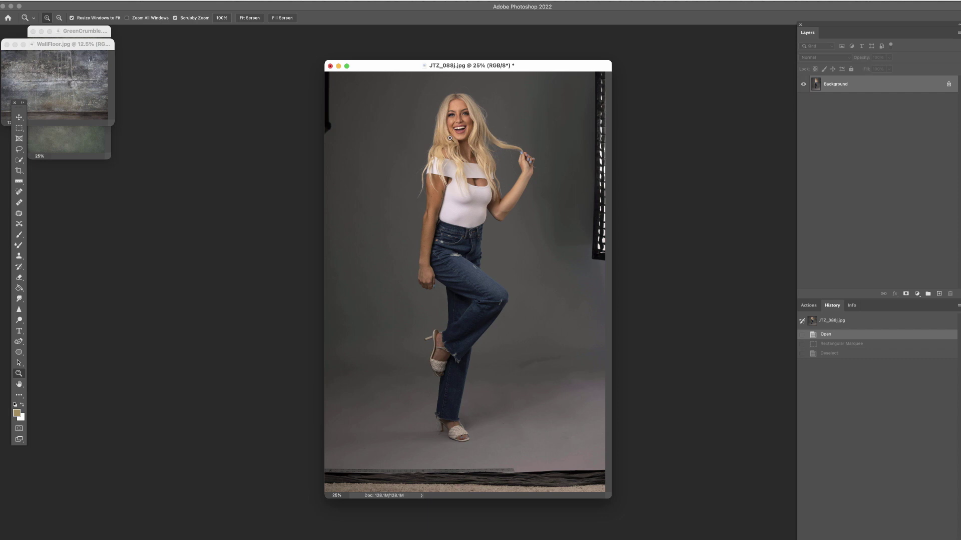
{"action": "left_click", "coordinate": [19, 213]}
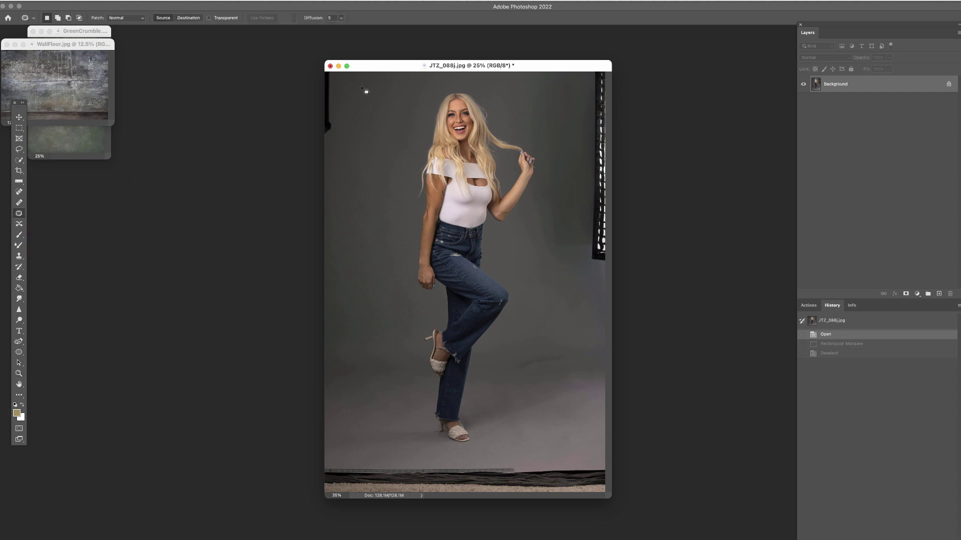
{"action": "mouse_move", "coordinate": [313, 101]}
{"action": "left_mouse_down"}
{"action": "mouse_move", "coordinate": [365, 97]}
{"action": "mouse_move", "coordinate": [326, 135]}
{"action": "mouse_move", "coordinate": [371, 140]}
{"action": "left_mouse_up"}
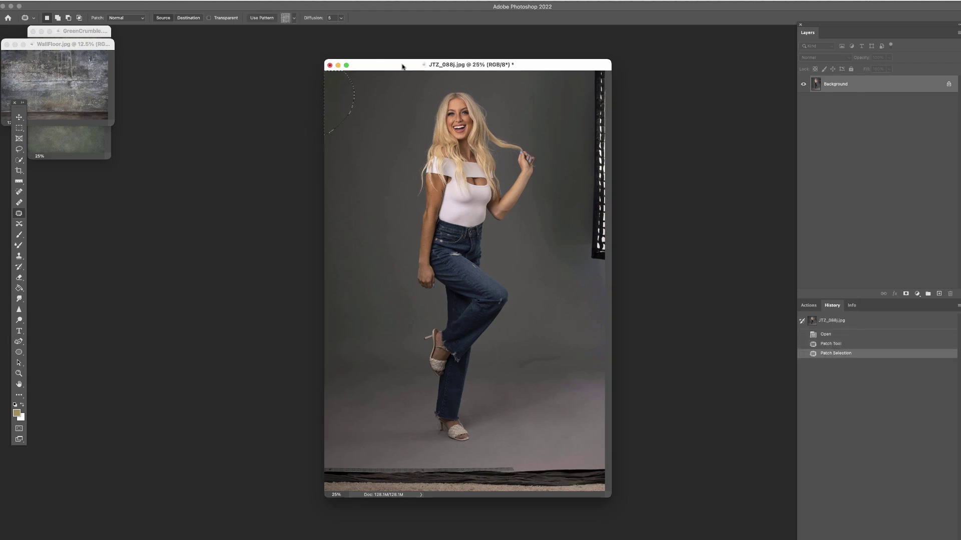
- Switch to full-screen view and patch the light panel along the photo's right edge with clean backdrop from beside the woman
{"action": "key", "text": "f"}
{"action": "mouse_move", "coordinate": [653, 89]}
{"action": "left_mouse_down"}
{"action": "mouse_move", "coordinate": [620, 235]}
{"action": "mouse_move", "coordinate": [642, 283]}
{"action": "mouse_move", "coordinate": [692, 269]}
{"action": "mouse_move", "coordinate": [700, 125]}
{"action": "mouse_move", "coordinate": [679, 88]}
{"action": "mouse_move", "coordinate": [654, 105]}
{"action": "left_mouse_up"}
{"action": "left_click_drag", "start_coordinate": [651, 185], "coordinate": [407, 259]}
{"action": "left_click_drag", "start_coordinate": [438, 230], "coordinate": [440, 228]}
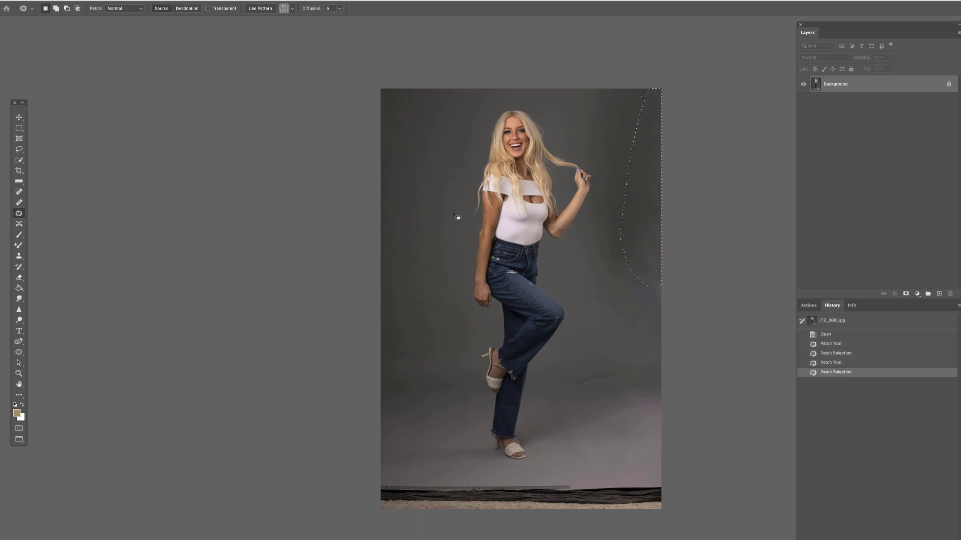
- Patch a wider area of the upper-right backdrop with smooth grey from the other side of the woman, then deselect
{"action": "left_click", "coordinate": [658, 295]}
{"action": "mouse_move", "coordinate": [671, 274]}
{"action": "left_mouse_down"}
{"action": "mouse_move", "coordinate": [609, 256]}
{"action": "mouse_move", "coordinate": [598, 229]}
{"action": "mouse_move", "coordinate": [592, 90]}
{"action": "mouse_move", "coordinate": [666, 70]}
{"action": "mouse_move", "coordinate": [683, 131]}
{"action": "mouse_move", "coordinate": [662, 271]}
{"action": "left_mouse_up"}
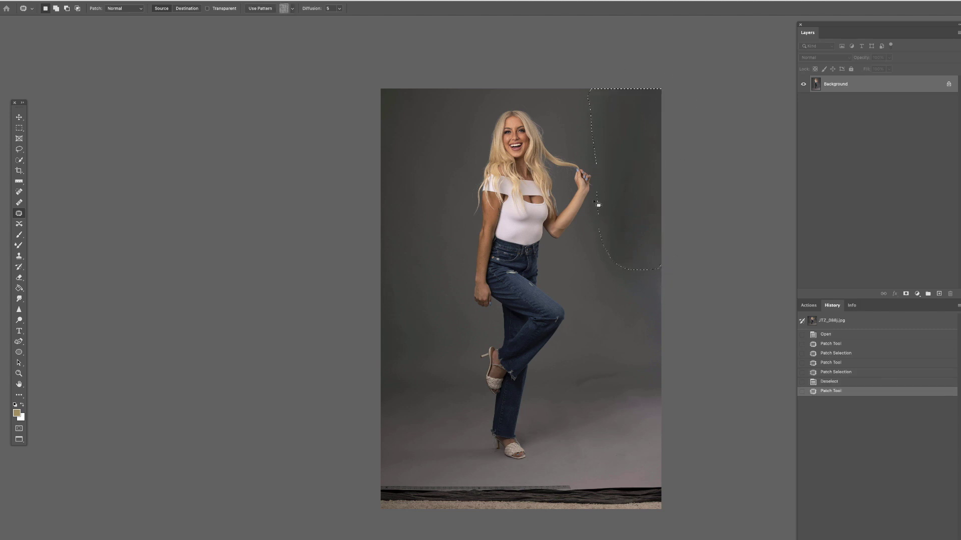
{"action": "mouse_move", "coordinate": [635, 205]}
{"action": "left_mouse_down"}
{"action": "mouse_move", "coordinate": [503, 206]}
{"action": "mouse_move", "coordinate": [443, 219]}
{"action": "left_mouse_up"}
{"action": "key", "text": "ctrl+d"}
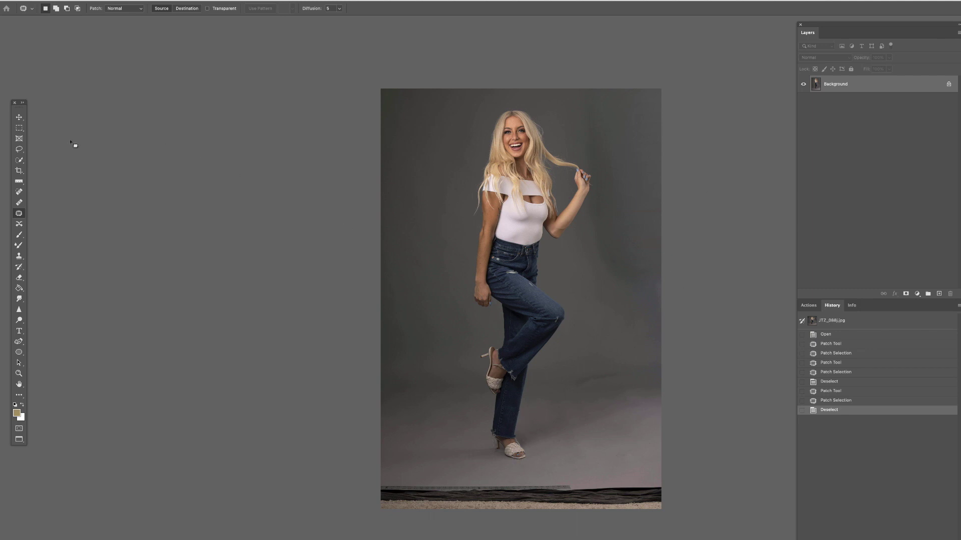
- Crop the photo to 5 x 7 in at 300 px/in, moving the image down to exclude the floor edge below the backdrop
{"action": "left_click", "coordinate": [19, 171]}
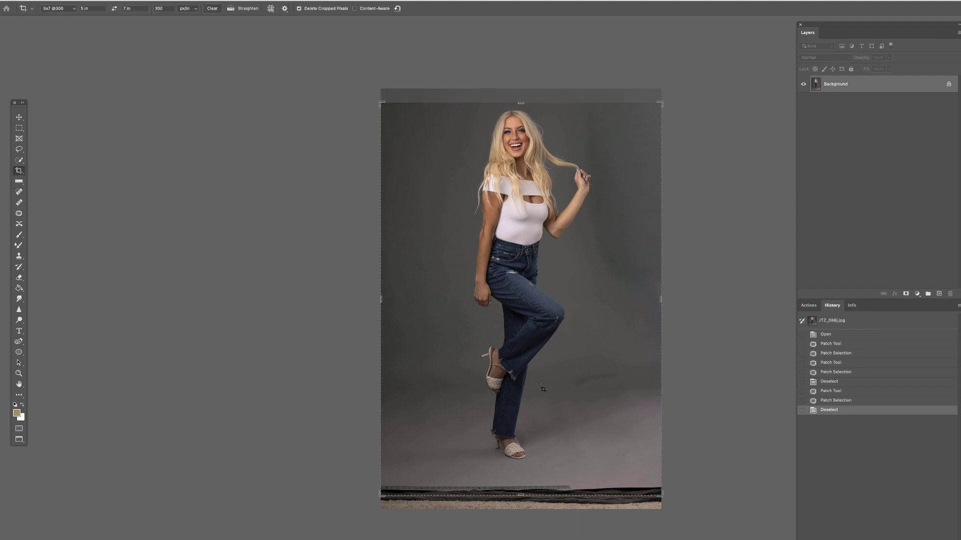
{"action": "mouse_move", "coordinate": [562, 403]}
{"action": "left_mouse_down"}
{"action": "mouse_move", "coordinate": [557, 395]}
{"action": "mouse_move", "coordinate": [555, 415]}
{"action": "left_mouse_up"}
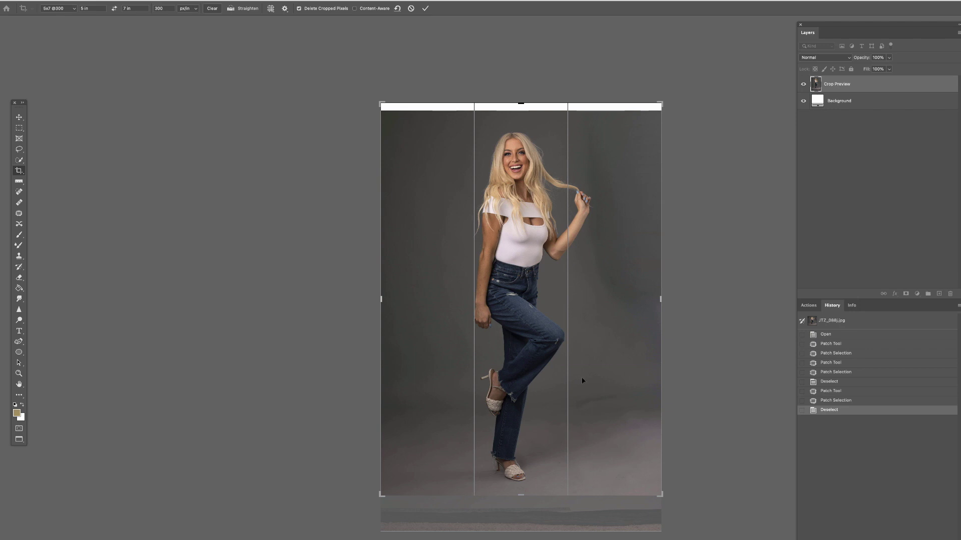
{"action": "key", "text": "Return"}
- Select the full-width strip above the woman's head and stretch it upward with Free Transform to cover the white gap, then deselect
{"action": "key", "text": "ctrl+minus"}
{"action": "key", "text": "ctrl+minus"}
{"action": "key", "text": "ctrl+minus"}
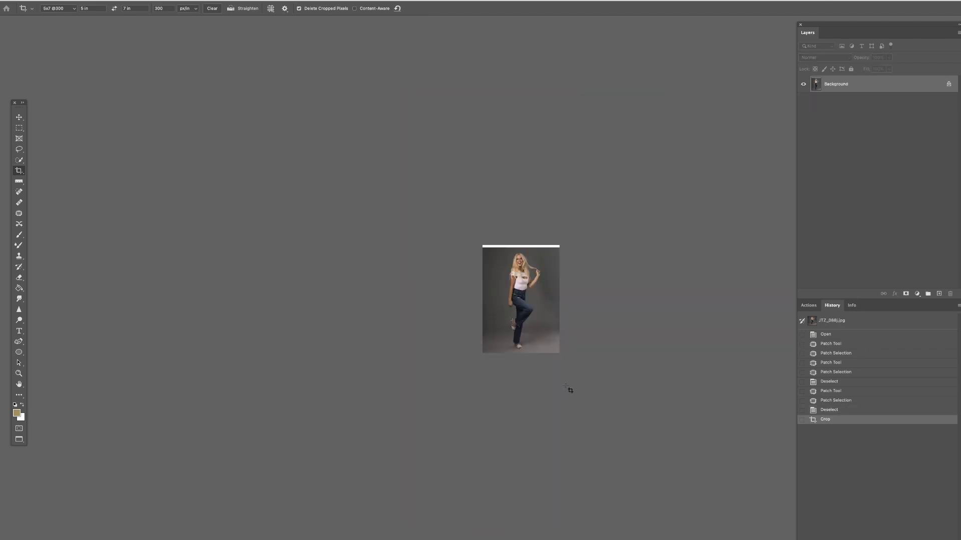
{"action": "key", "text": "z"}
{"action": "left_click_drag", "start_coordinate": [533, 277], "coordinate": [540, 272]}
{"action": "left_click", "coordinate": [540, 273]}
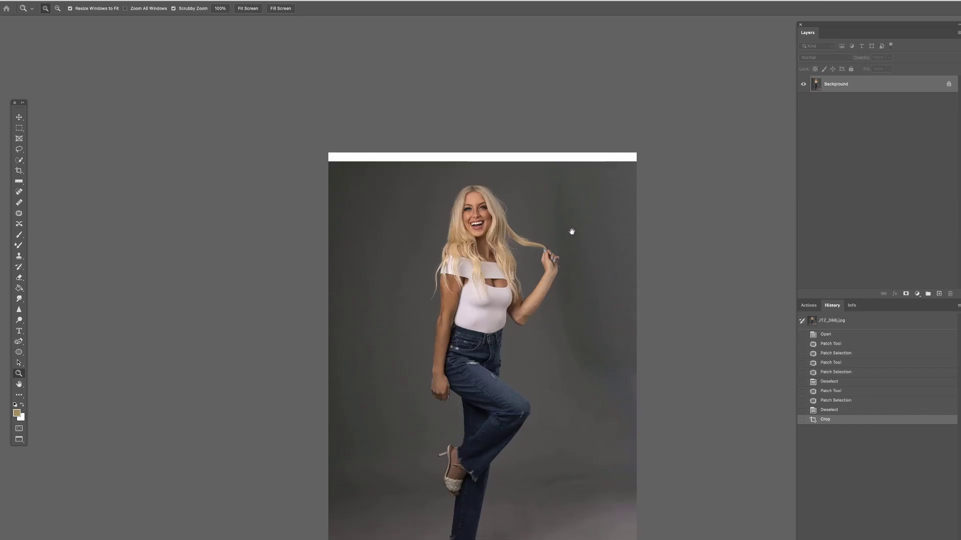
{"action": "left_click_drag", "start_coordinate": [568, 239], "coordinate": [586, 195]}
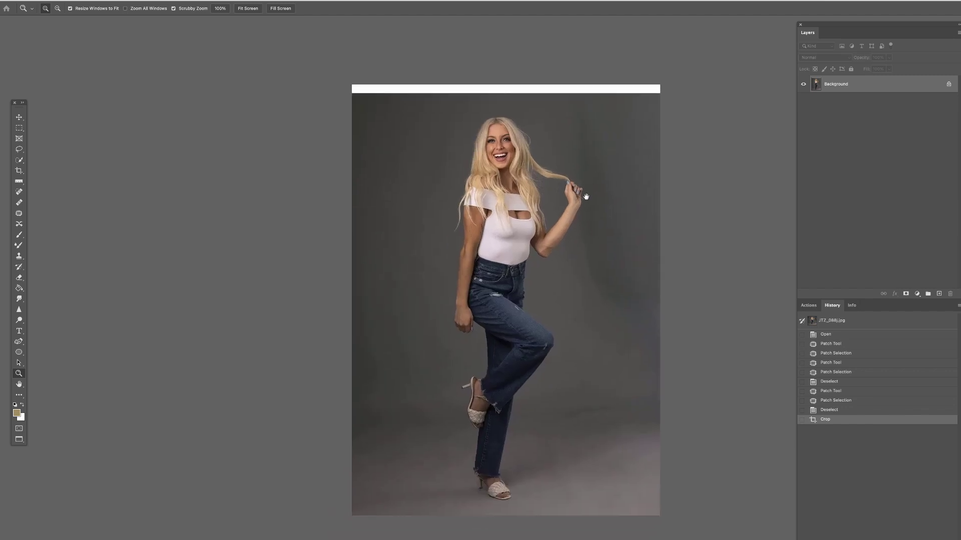
{"action": "left_click", "coordinate": [20, 129]}
{"action": "left_click", "coordinate": [21, 131]}
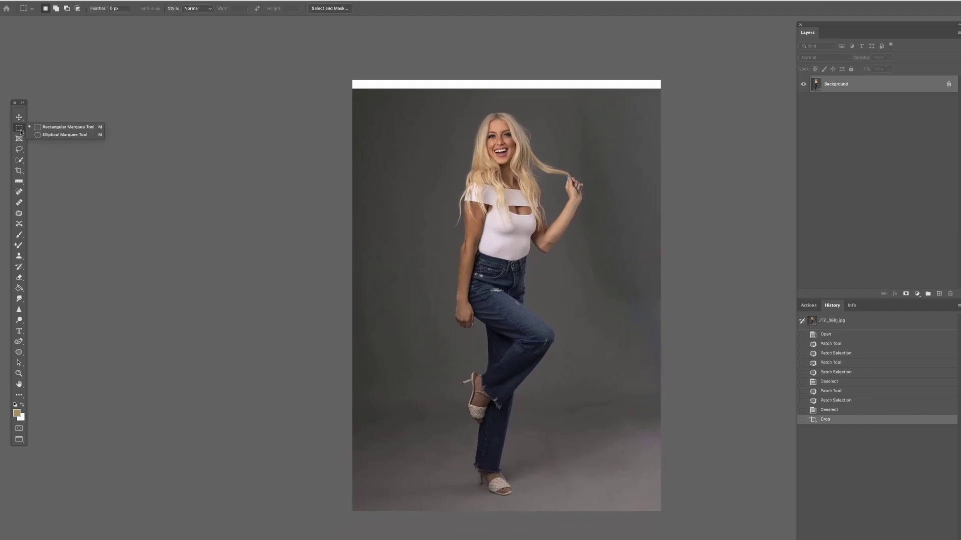
{"action": "left_click_drag", "start_coordinate": [355, 66], "coordinate": [690, 109]}
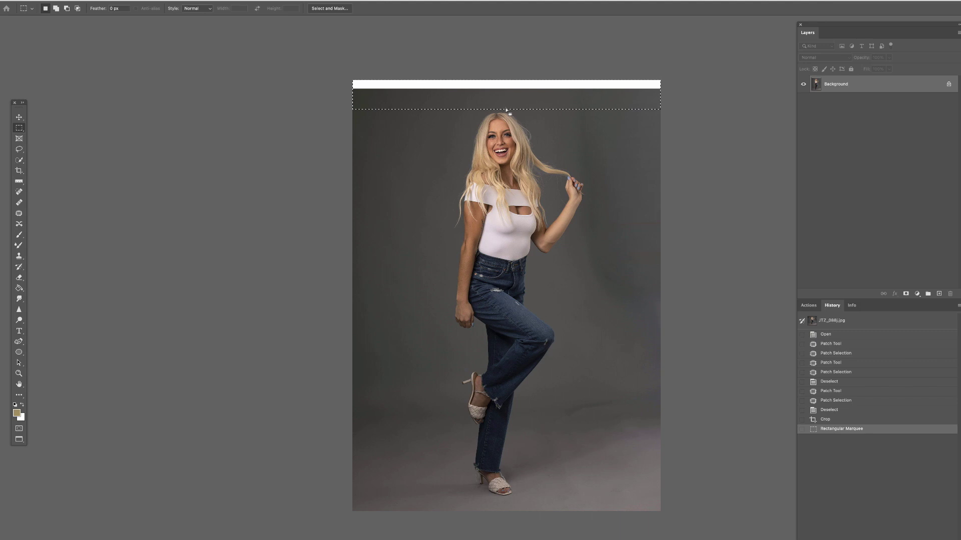
{"action": "key", "text": "super+t"}
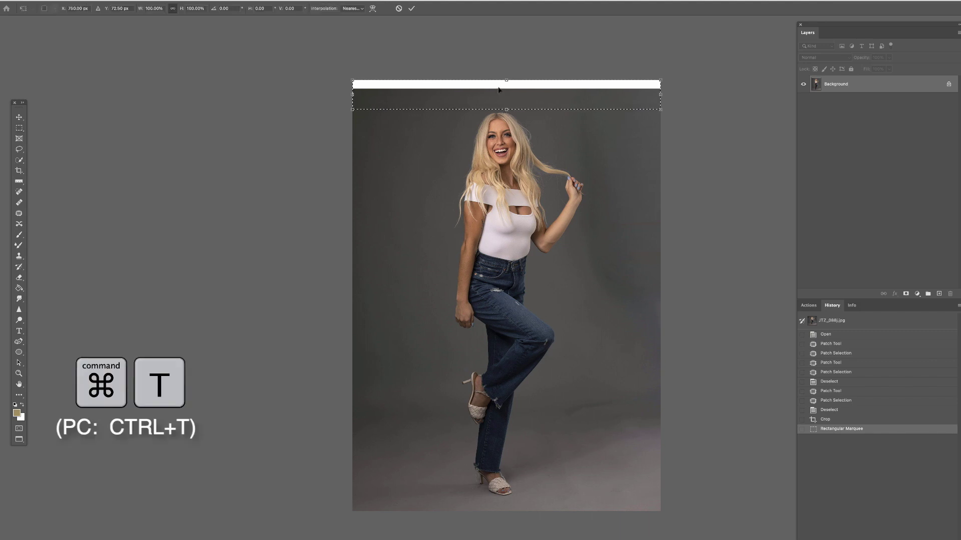
{"action": "left_click_drag", "start_coordinate": [507, 81], "coordinate": [507, 66]}
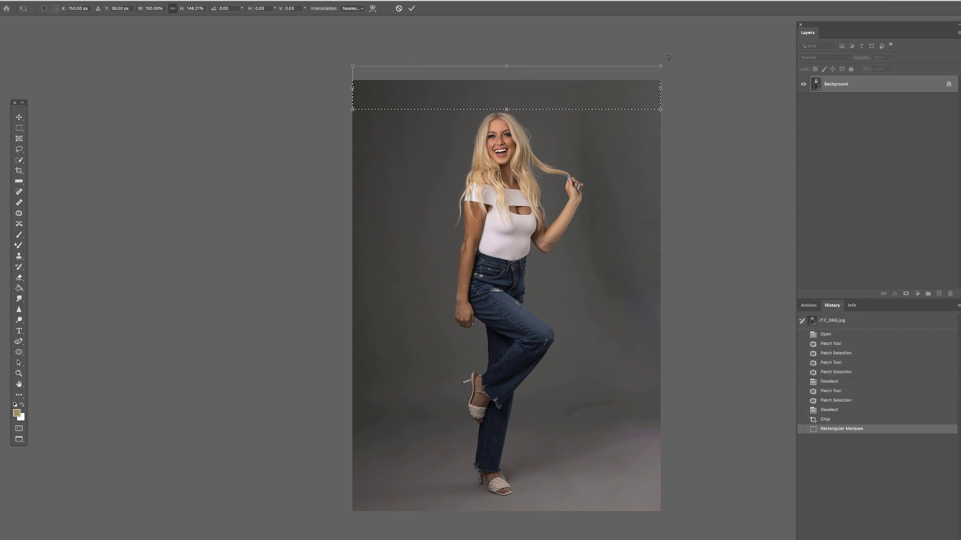
{"action": "key", "text": "Return"}
{"action": "key", "text": "ctrl+d"}
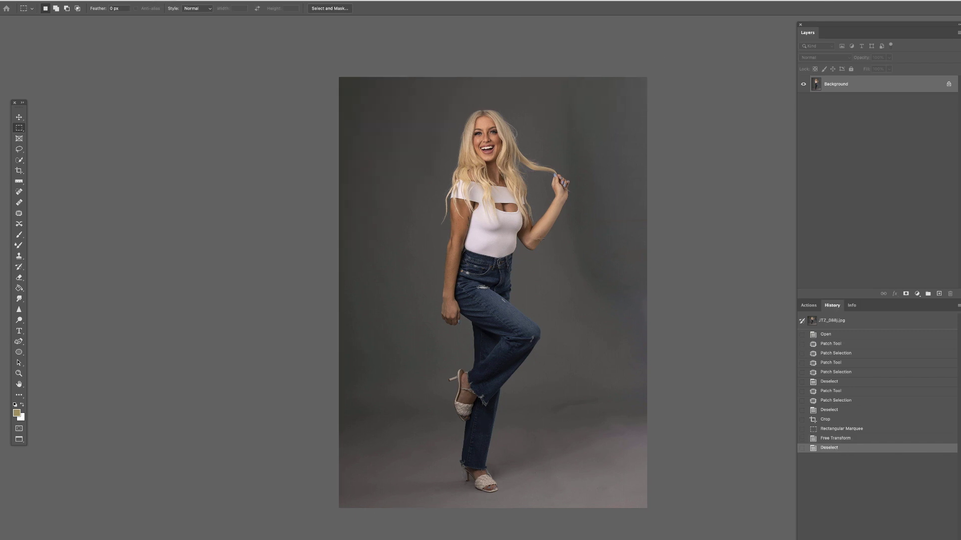
- Set up the Clone Stamp with Normal mode, 100% opacity and a 50 px brush for retouching around the hair
{"action": "key", "text": "z"}
{"action": "left_click", "coordinate": [513, 162]}
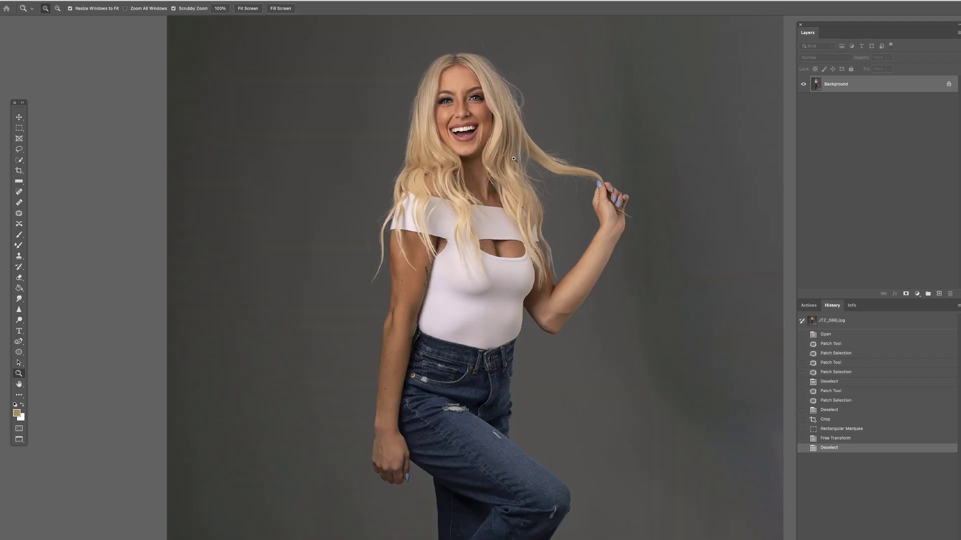
{"action": "left_click", "coordinate": [513, 159]}
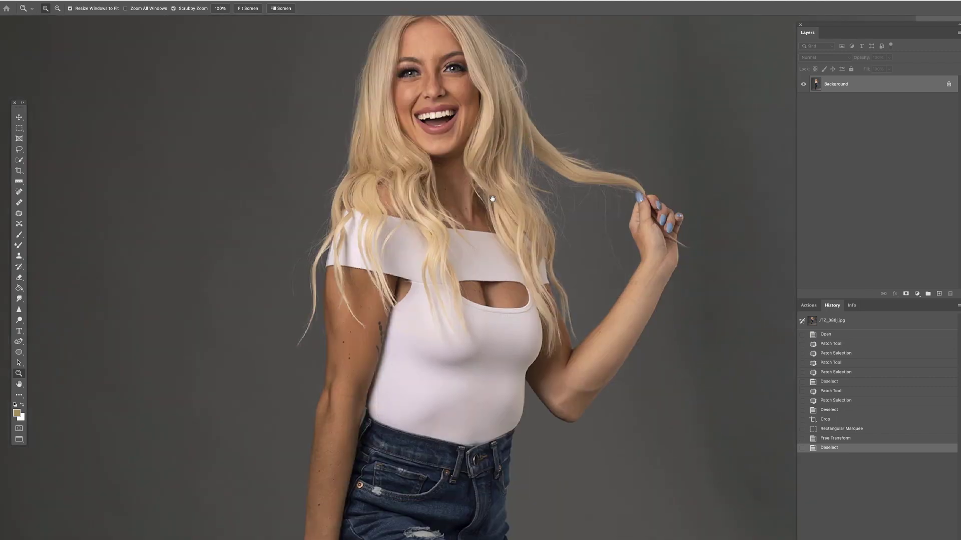
{"action": "left_click_drag", "start_coordinate": [492, 200], "coordinate": [484, 236]}
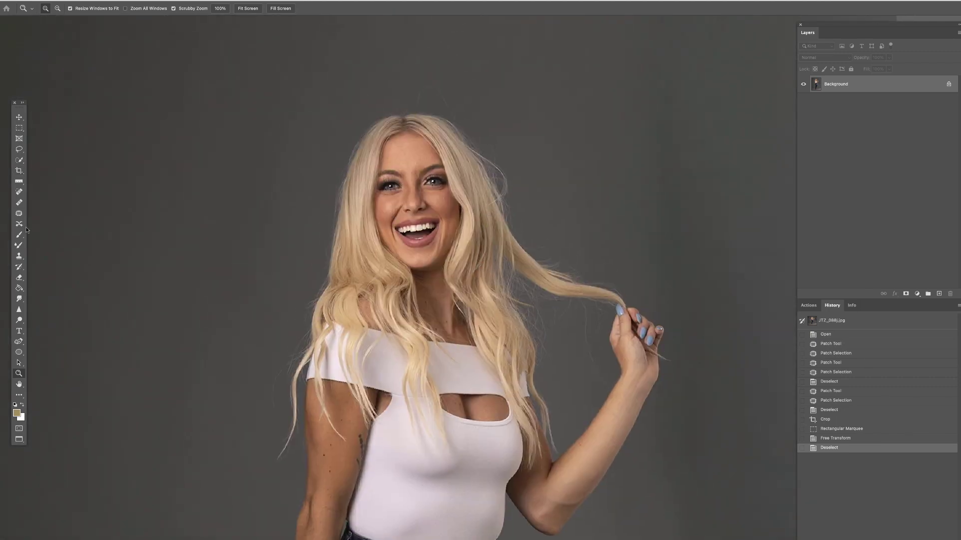
{"action": "left_click", "coordinate": [19, 256]}
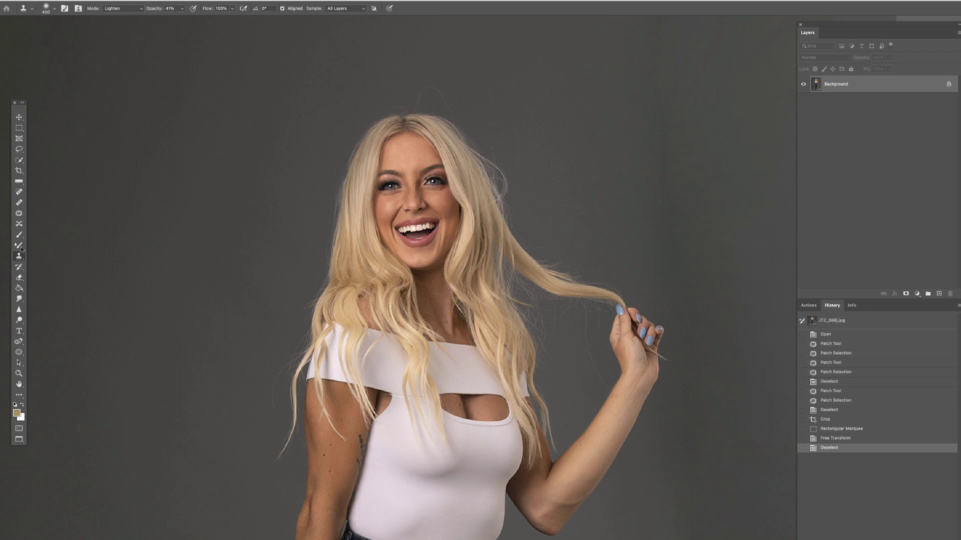
{"action": "left_click", "coordinate": [118, 6]}
{"action": "left_click", "coordinate": [120, 2]}
{"action": "left_click", "coordinate": [184, 9]}
{"action": "left_click_drag", "start_coordinate": [181, 18], "coordinate": [230, 21]}
{"action": "key", "text": "bracketleft"}
{"action": "key", "text": "bracketleft"}
{"action": "key", "text": "bracketleft"}
{"action": "key", "text": "bracketleft"}
{"action": "key", "text": "bracketleft"}
- Clone clean backdrop over the stray hairs above the head, beside the hair and above the outstretched strand
{"action": "left_click", "coordinate": [396, 100]}
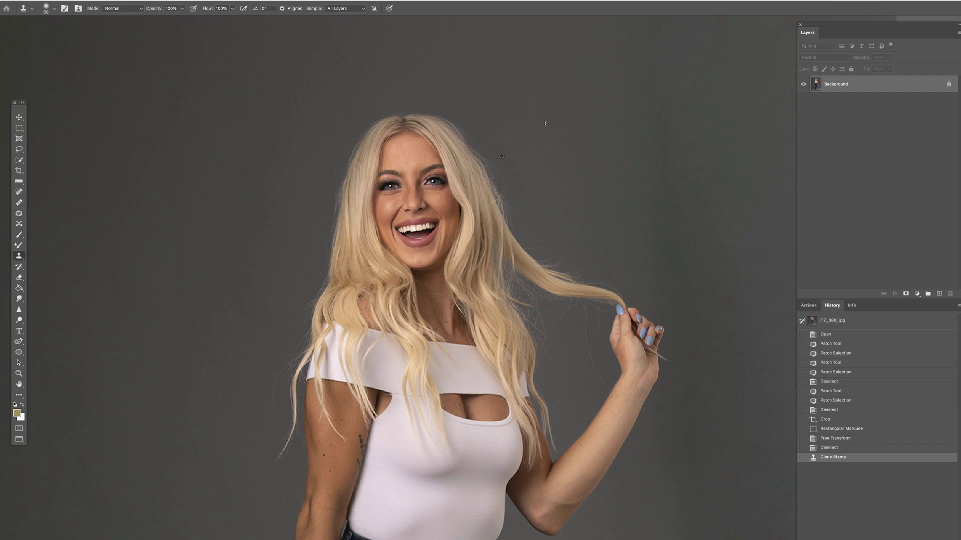
{"action": "left_click", "coordinate": [516, 129]}
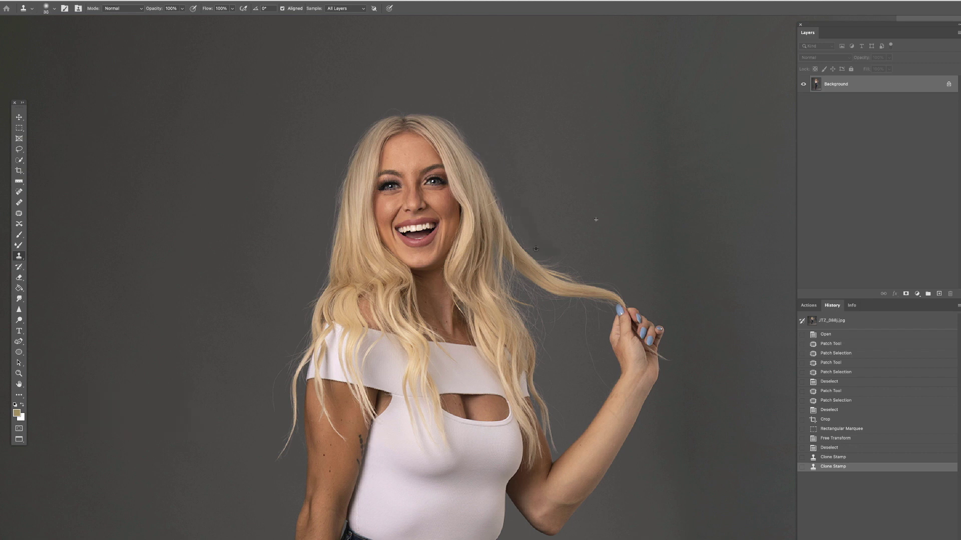
{"action": "left_click", "coordinate": [628, 289]}
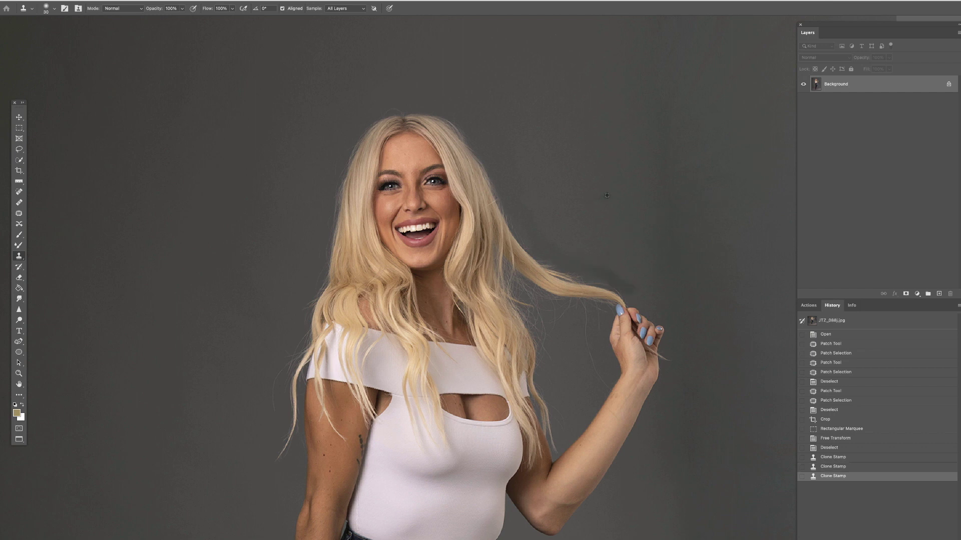
- Blend the retouched backdrop above the outstretched strand using a larger Clone Stamp brush at 43% opacity
{"action": "left_click", "coordinate": [182, 8]}
{"action": "left_click_drag", "start_coordinate": [184, 18], "coordinate": [160, 19]}
{"action": "key", "text": "bracketright"}
{"action": "mouse_move", "coordinate": [577, 255]}
{"action": "left_mouse_down"}
{"action": "mouse_move", "coordinate": [616, 235]}
{"action": "mouse_move", "coordinate": [595, 156]}
{"action": "left_mouse_up"}
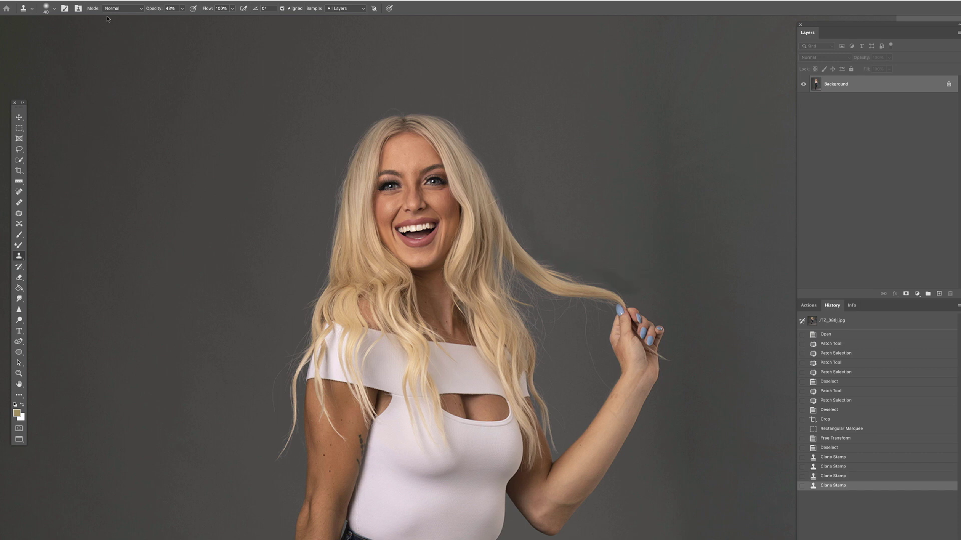
- Clone out the remaining stray hairs beside the shoulder and near the raised arm at 100% opacity
{"action": "left_click", "coordinate": [182, 9]}
{"action": "left_click_drag", "start_coordinate": [180, 18], "coordinate": [251, 6]}
{"action": "left_click", "coordinate": [240, 402]}
{"action": "left_click_drag", "start_coordinate": [285, 350], "coordinate": [247, 386]}
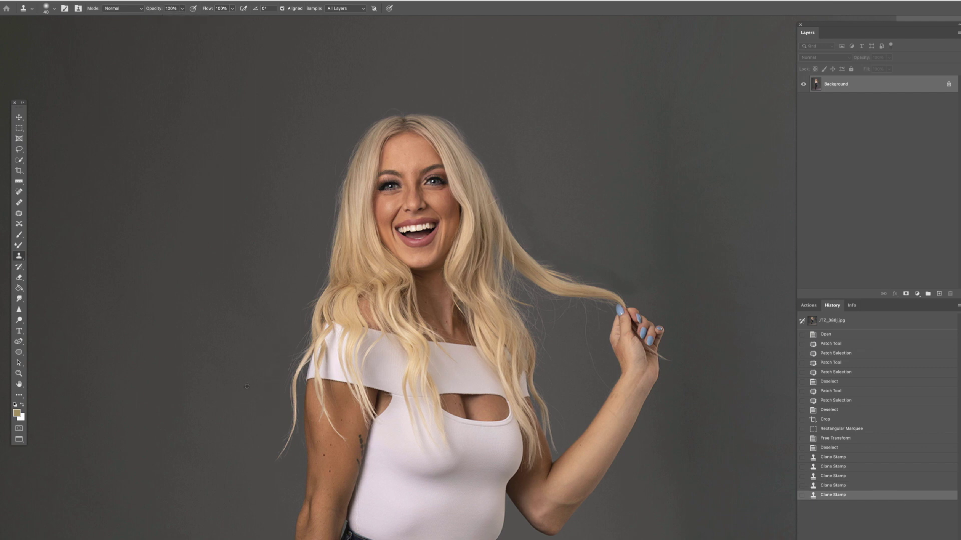
{"action": "left_click_drag", "start_coordinate": [567, 361], "coordinate": [581, 353]}
{"action": "left_click", "coordinate": [576, 352]}
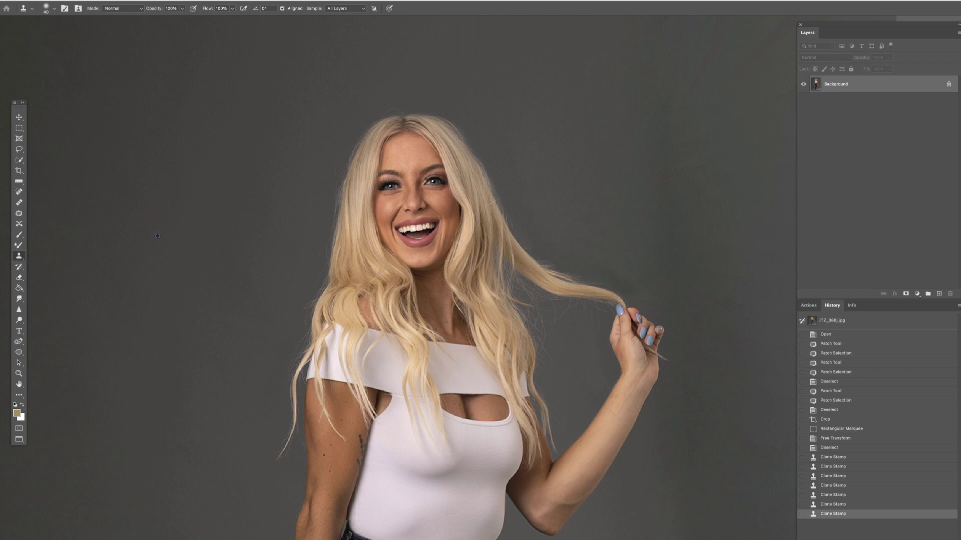
- Select the woman with Select Subject and output the selection through Select and Mask to a new layer with layer mask
{"action": "key", "text": "z"}
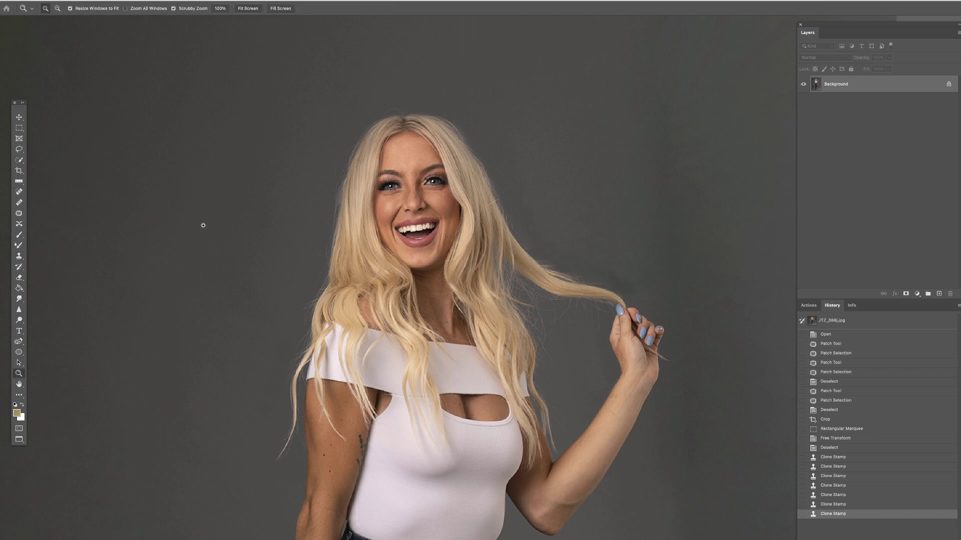
{"action": "left_click", "coordinate": [187, 228], "text": "alt"}
{"action": "left_click", "coordinate": [187, 233], "text": "alt"}
{"action": "left_click_drag", "start_coordinate": [187, 247], "coordinate": [266, 189]}
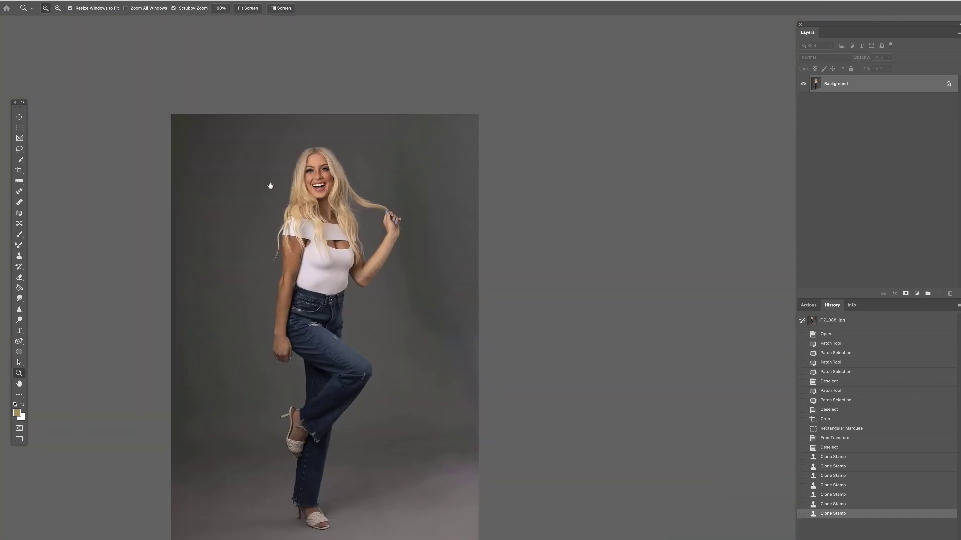
{"action": "left_click_drag", "start_coordinate": [200, 287], "coordinate": [313, 274]}
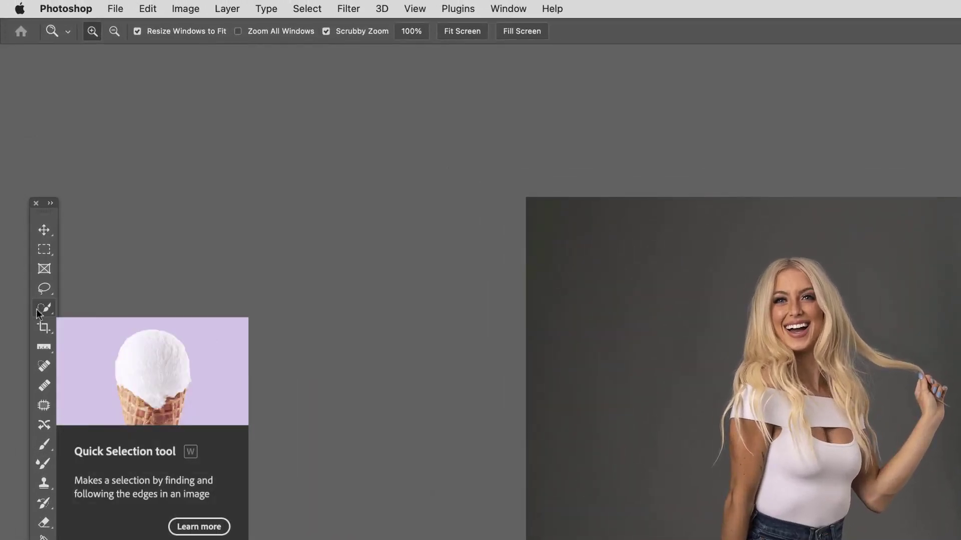
{"action": "left_click", "coordinate": [38, 309]}
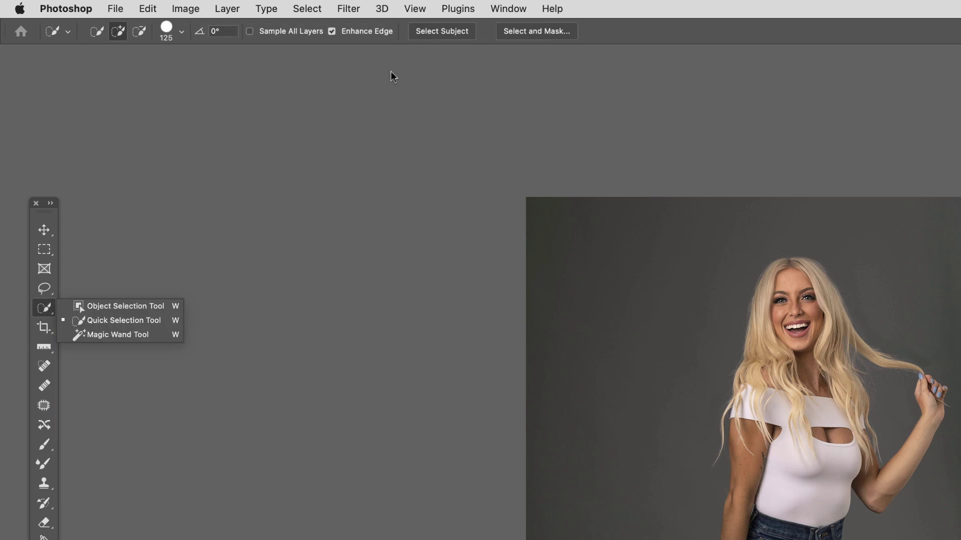
{"action": "left_click", "coordinate": [434, 32]}
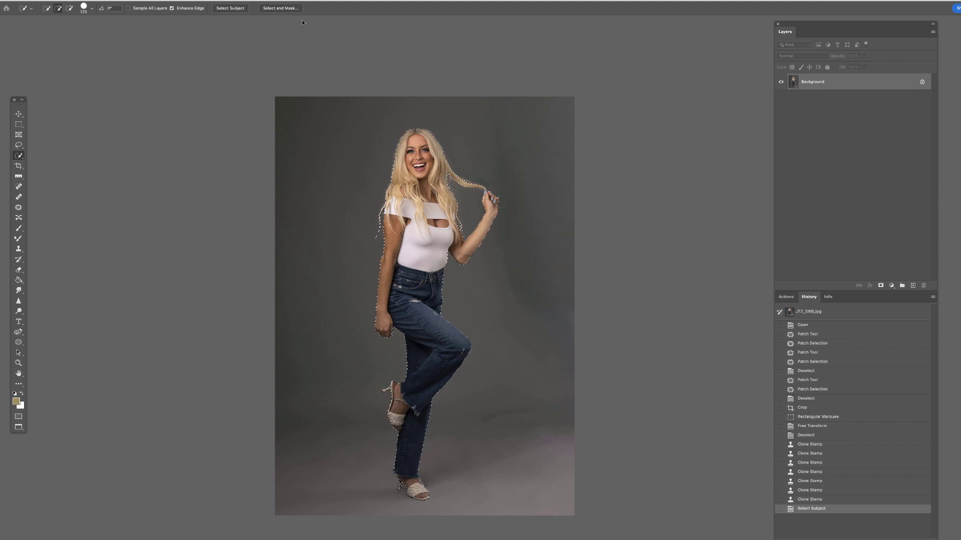
{"action": "left_click", "coordinate": [278, 9]}
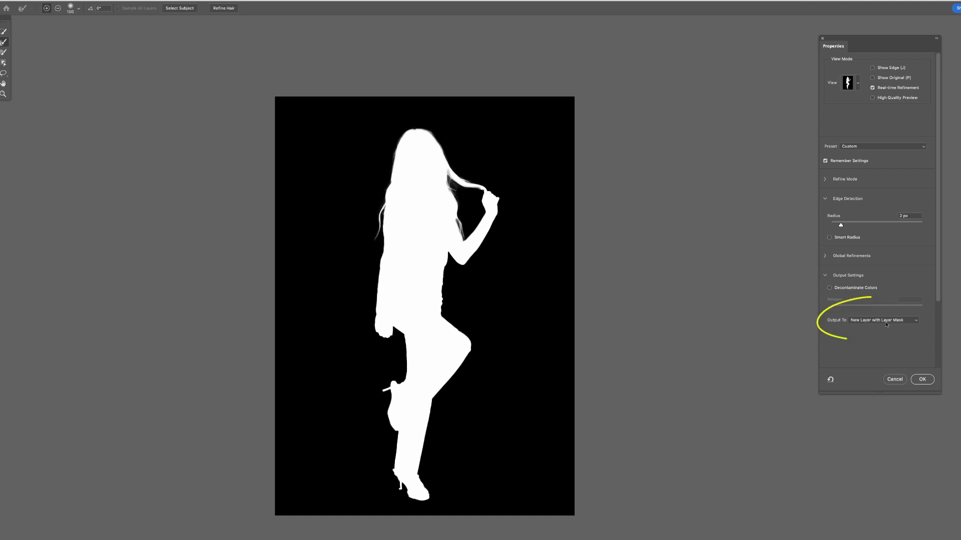
{"action": "left_click", "coordinate": [922, 379]}
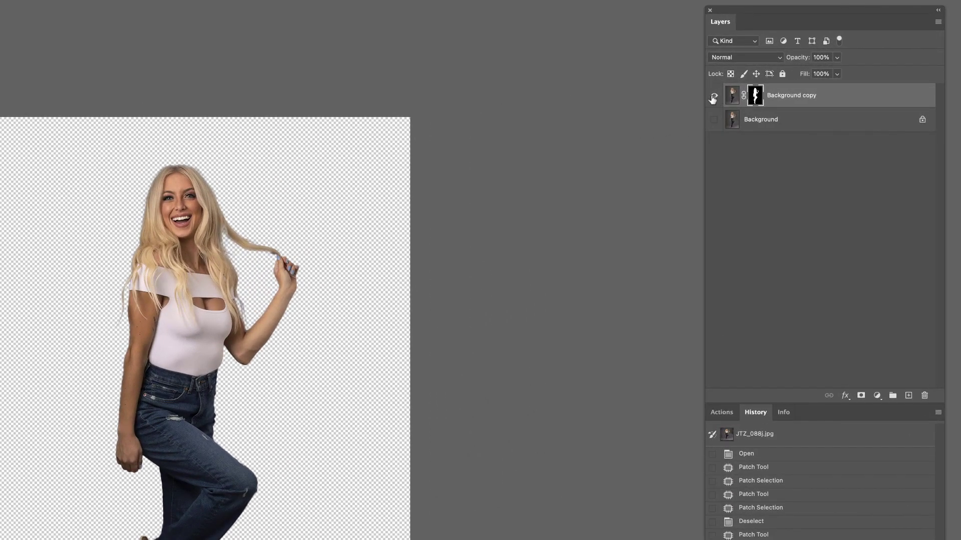
- Compare the masked cutout with the original photo by alternating the visibility of the two layers
{"action": "left_click", "coordinate": [714, 96]}
{"action": "left_click", "coordinate": [714, 119]}
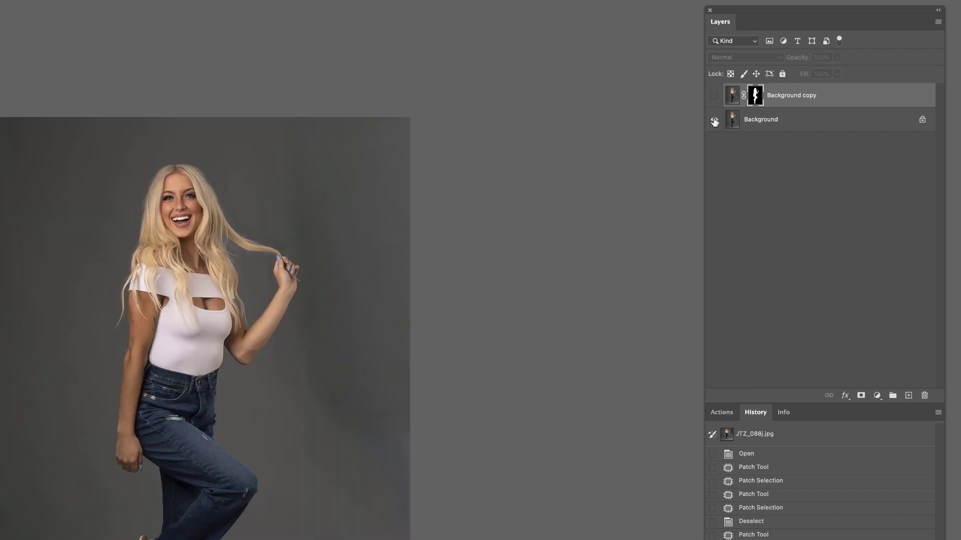
{"action": "left_click", "coordinate": [715, 95]}
{"action": "left_click", "coordinate": [714, 119]}
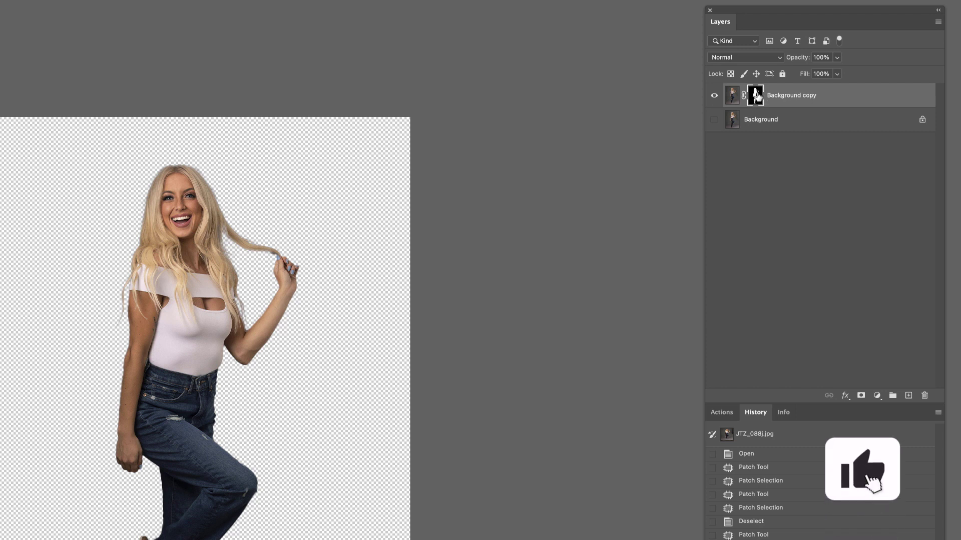
- Show the Background layer again and bring the WallFloor.jpg texture into the portrait beneath the woman's cutout layer
{"action": "left_click", "coordinate": [714, 120]}
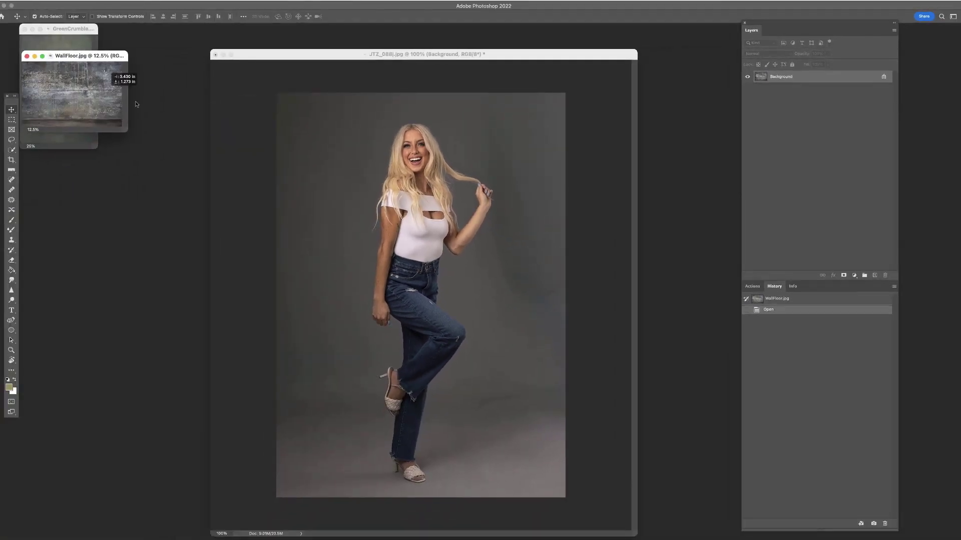
{"action": "left_click_drag", "start_coordinate": [136, 104], "coordinate": [428, 239]}
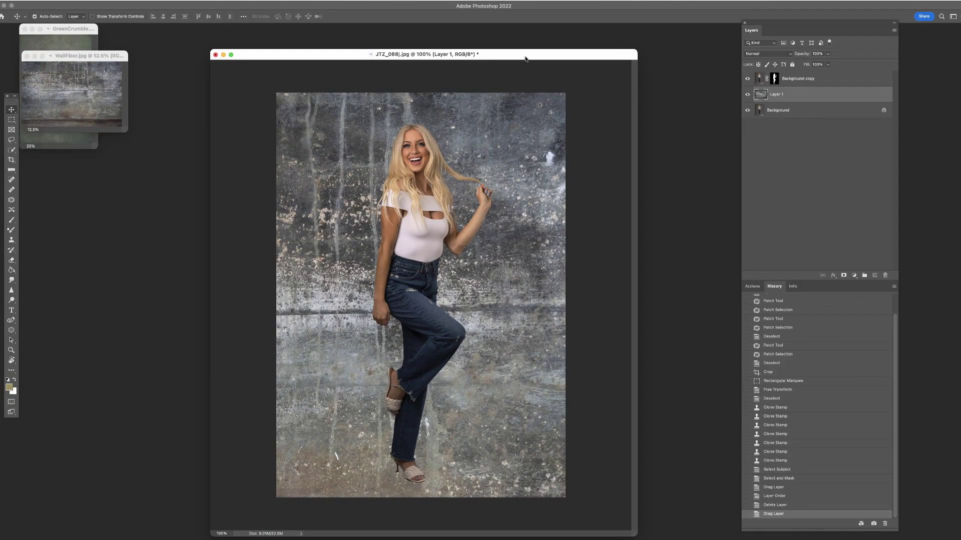
{"action": "key", "text": "f"}
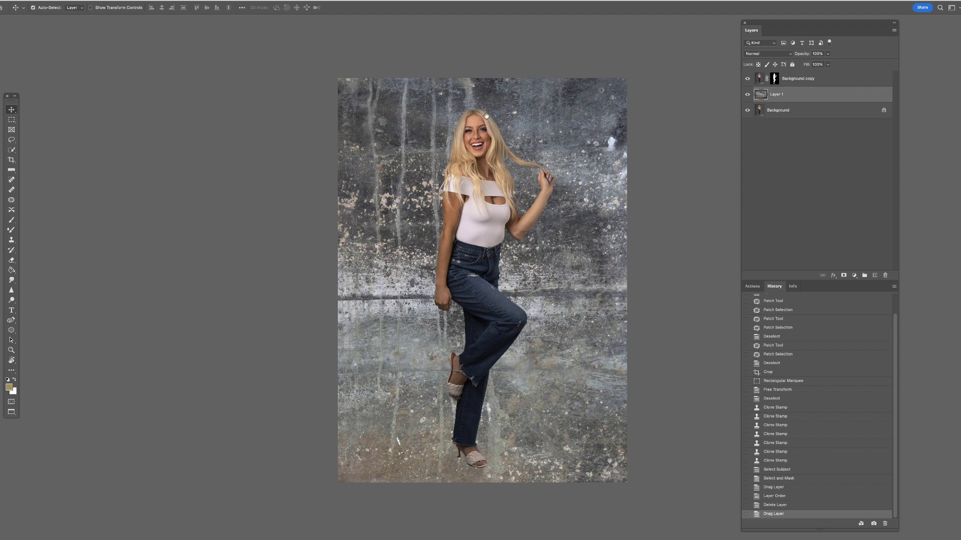
{"action": "scroll", "coordinate": [486, 116], "scroll_direction": "right", "scroll_amount": 5}
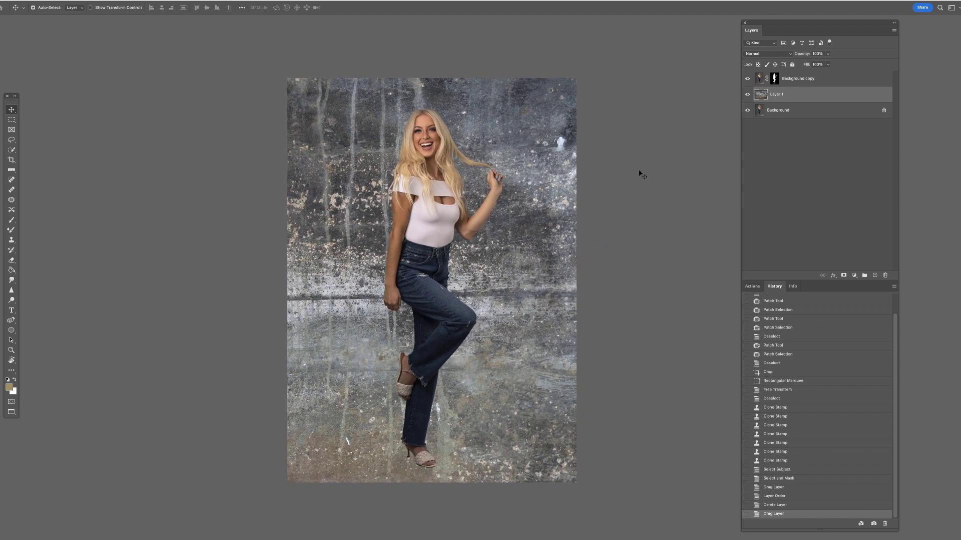
- Scale the wall texture to about 81%, rotate it about 0.5°, and position it so its floor line falls behind the woman's lower leg
{"action": "key", "text": "super+t"}
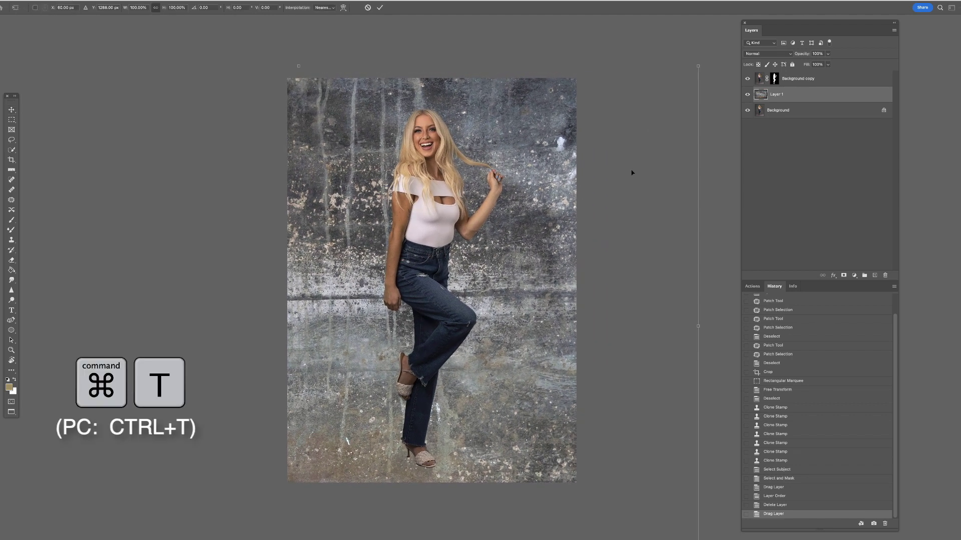
{"action": "left_click_drag", "start_coordinate": [695, 67], "coordinate": [453, 226]}
{"action": "left_click_drag", "start_coordinate": [327, 360], "coordinate": [588, 227]}
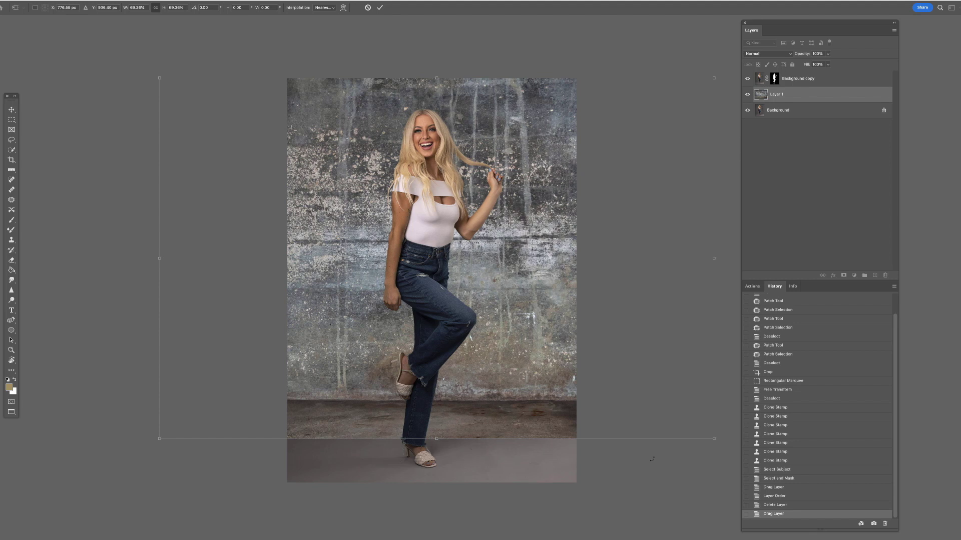
{"action": "left_click_drag", "start_coordinate": [656, 468], "coordinate": [775, 469]}
{"action": "left_click_drag", "start_coordinate": [670, 407], "coordinate": [642, 408]}
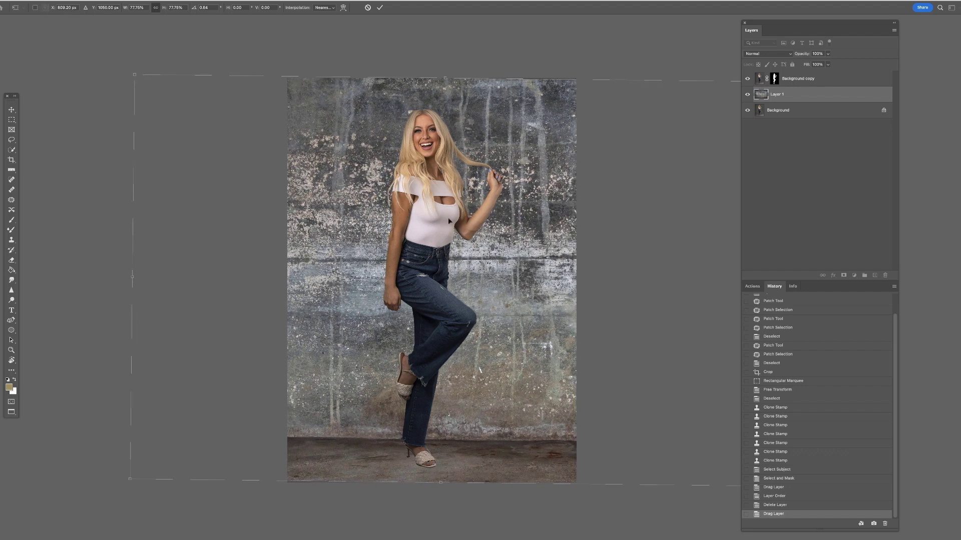
{"action": "left_click_drag", "start_coordinate": [119, 485], "coordinate": [95, 501]}
{"action": "left_click_drag", "start_coordinate": [651, 484], "coordinate": [676, 523]}
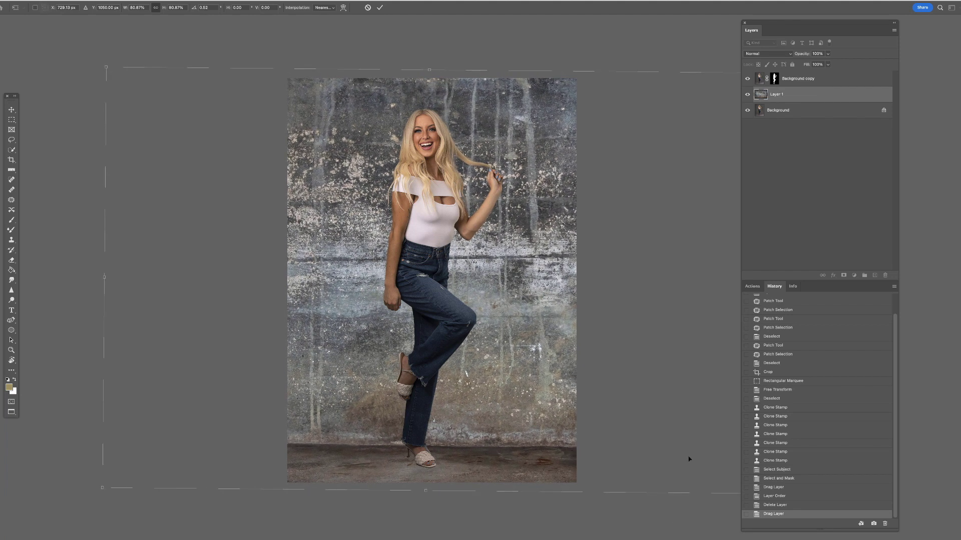
{"action": "left_click_drag", "start_coordinate": [668, 422], "coordinate": [668, 419]}
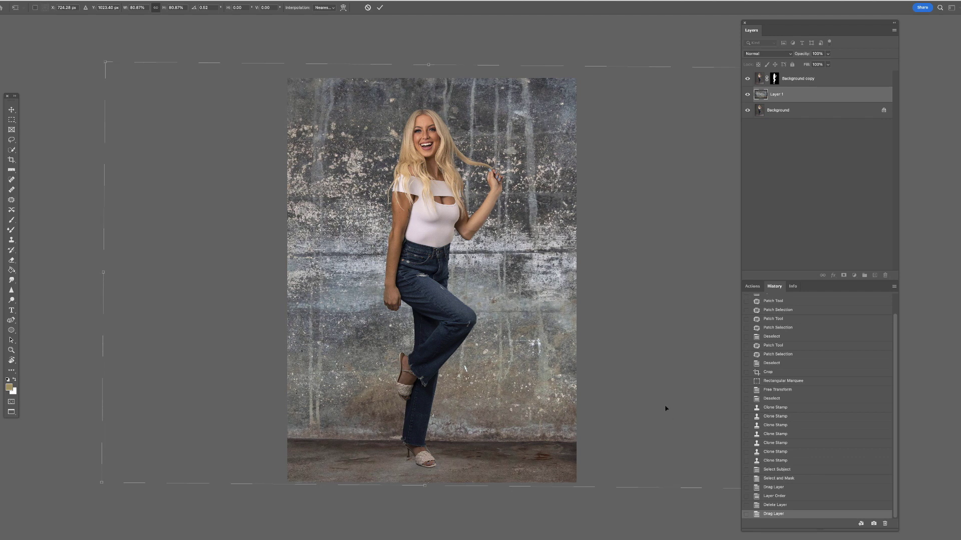
{"action": "key", "text": "Return"}
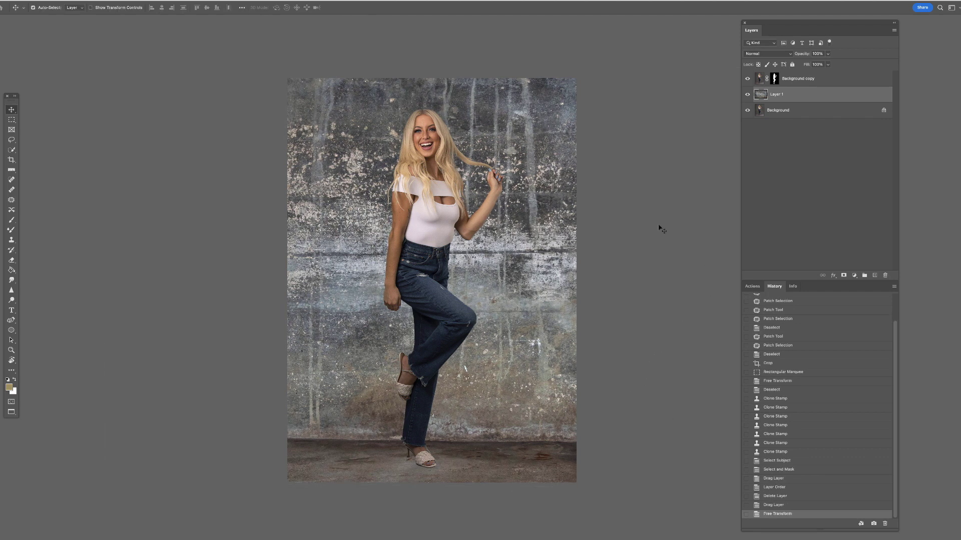
- Set the wall texture layer's blending mode to Soft Light
{"action": "mouse_move", "coordinate": [533, 221]}
{"action": "left_mouse_down"}
{"action": "mouse_move", "coordinate": [530, 251]}
{"action": "mouse_move", "coordinate": [540, 236]}
{"action": "left_mouse_up"}
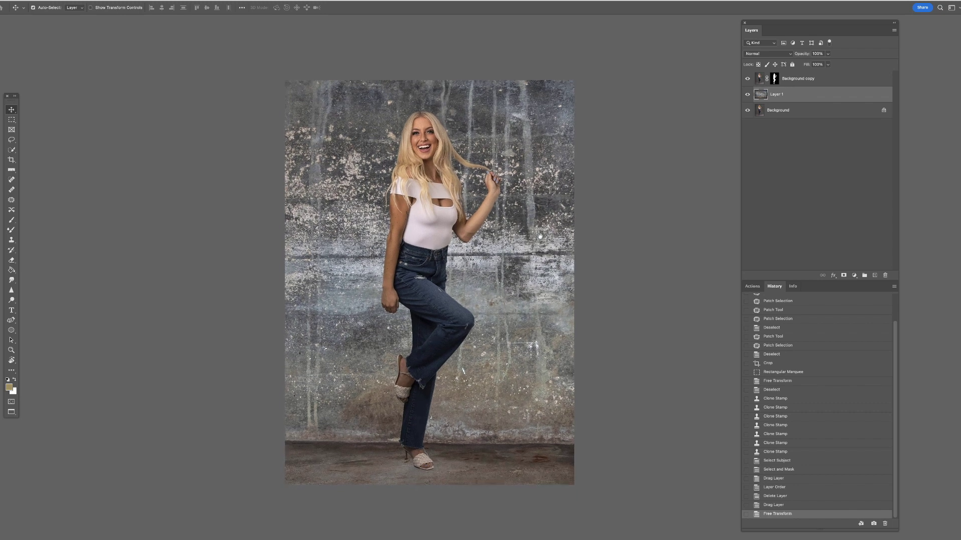
{"action": "left_click", "coordinate": [775, 56]}
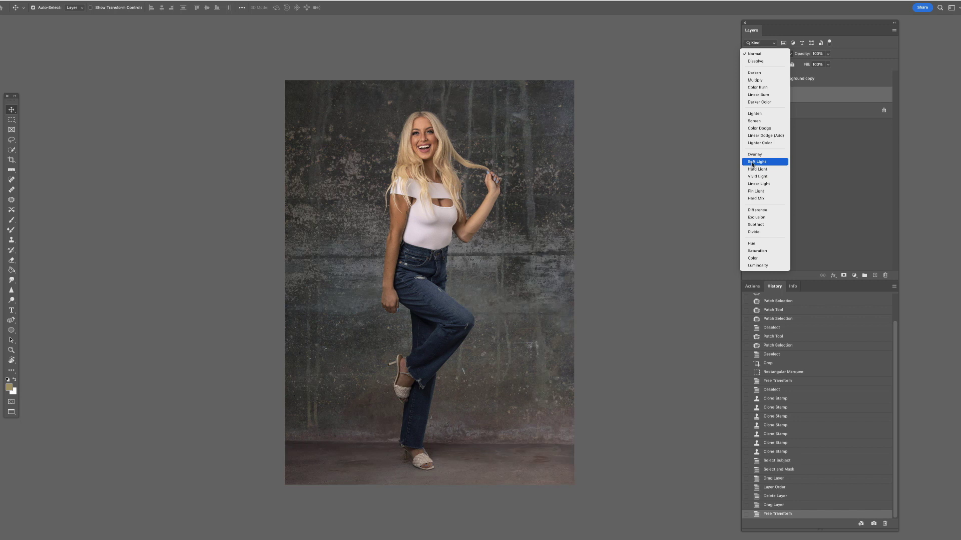
{"action": "left_click", "coordinate": [756, 162]}
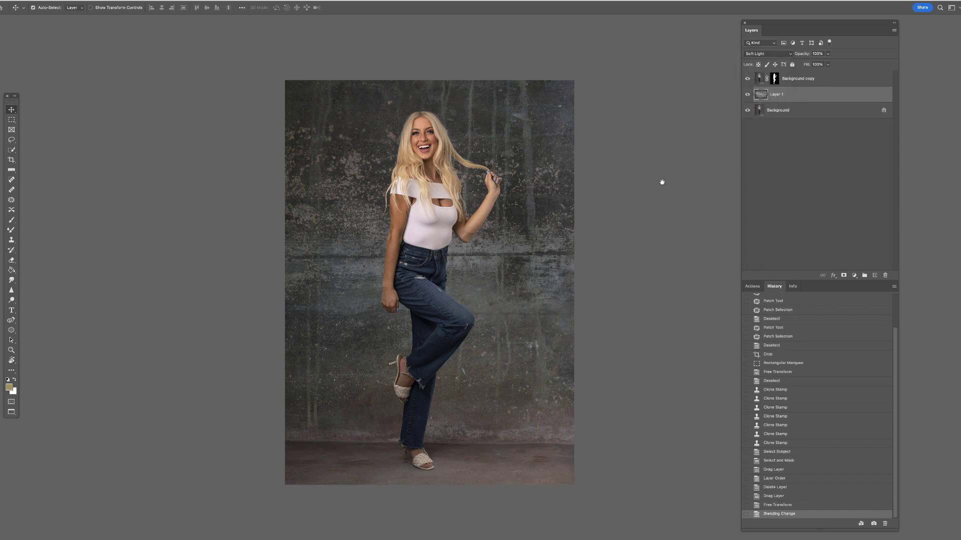
{"action": "left_click_drag", "start_coordinate": [659, 184], "coordinate": [665, 167]}
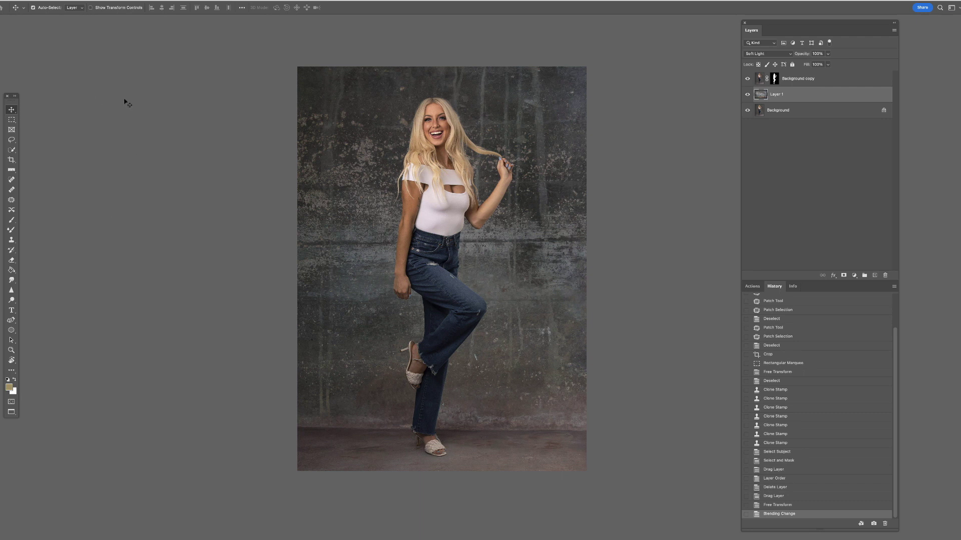
- Bring the GreenCrumble texture into the portrait as a layer above the wall texture and below the cutout
{"action": "key", "text": "f"}
{"action": "key", "text": "f"}
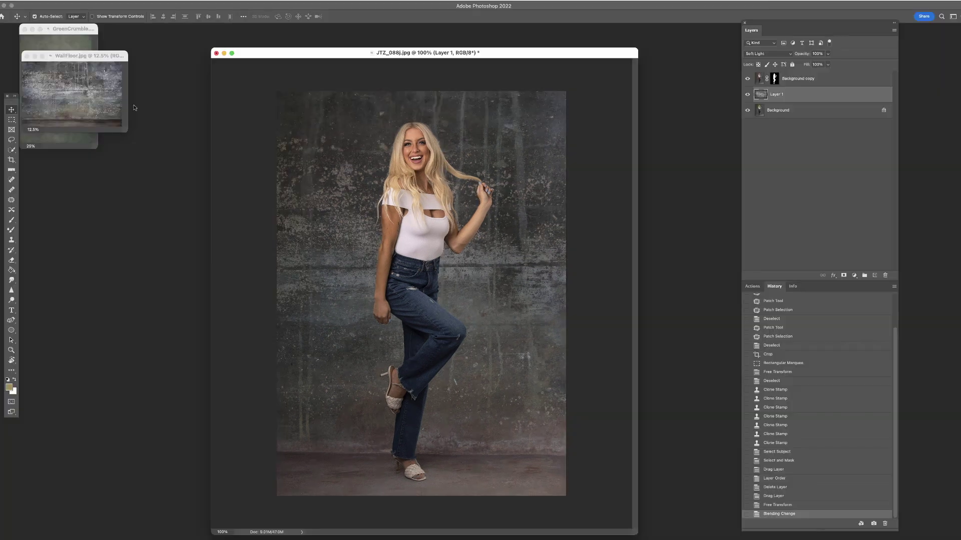
{"action": "left_click", "coordinate": [70, 29]}
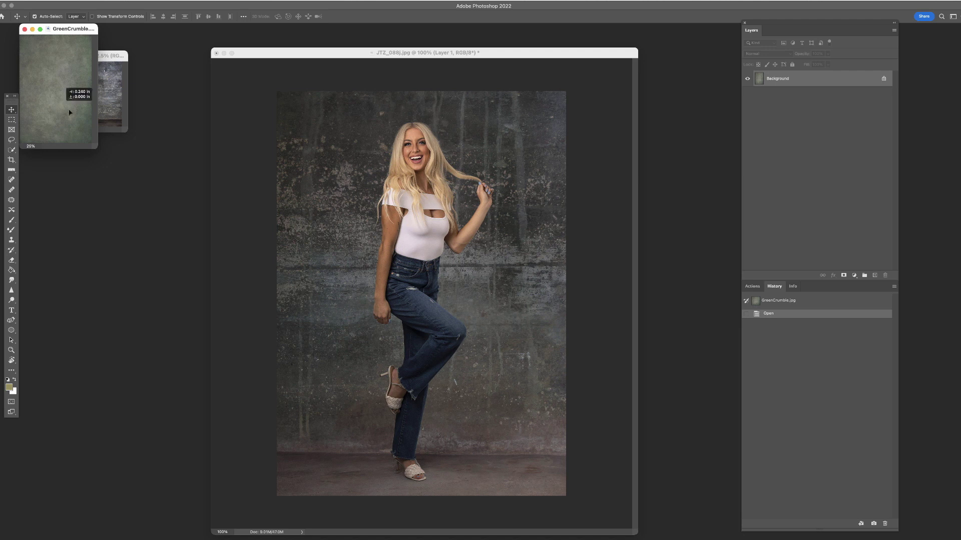
{"action": "left_click_drag", "start_coordinate": [348, 224], "coordinate": [353, 232]}
{"action": "key", "text": "f"}
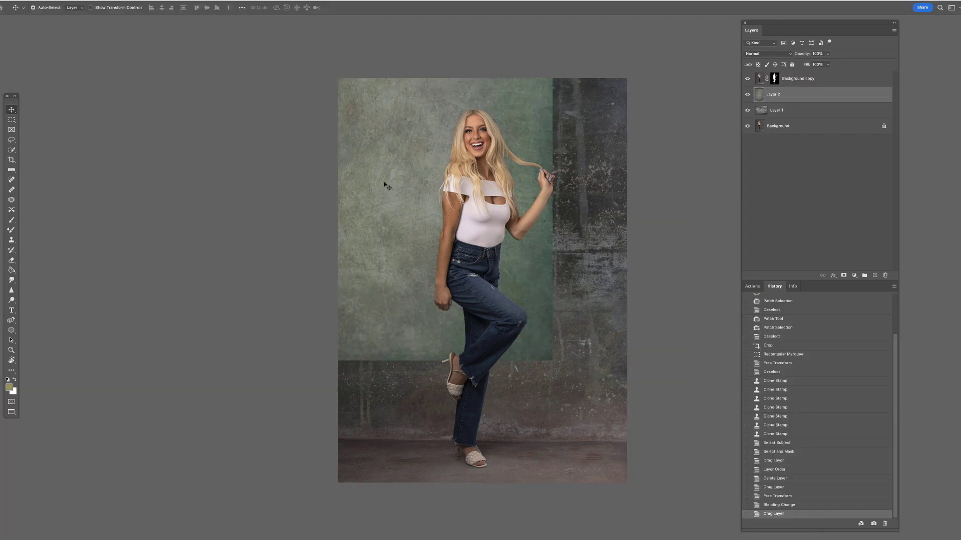
- Scale the green texture to about 106% and position it to cover the whole canvas
{"action": "key", "text": "ctrl+t"}
{"action": "left_click_drag", "start_coordinate": [377, 205], "coordinate": [453, 345]}
{"action": "left_click_drag", "start_coordinate": [343, 298], "coordinate": [356, 275]}
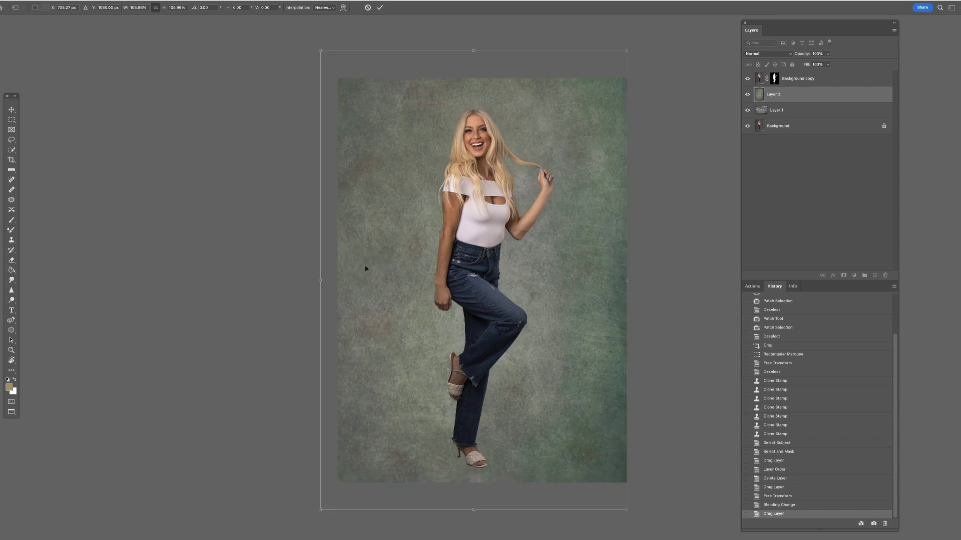
{"action": "key", "text": "Return"}
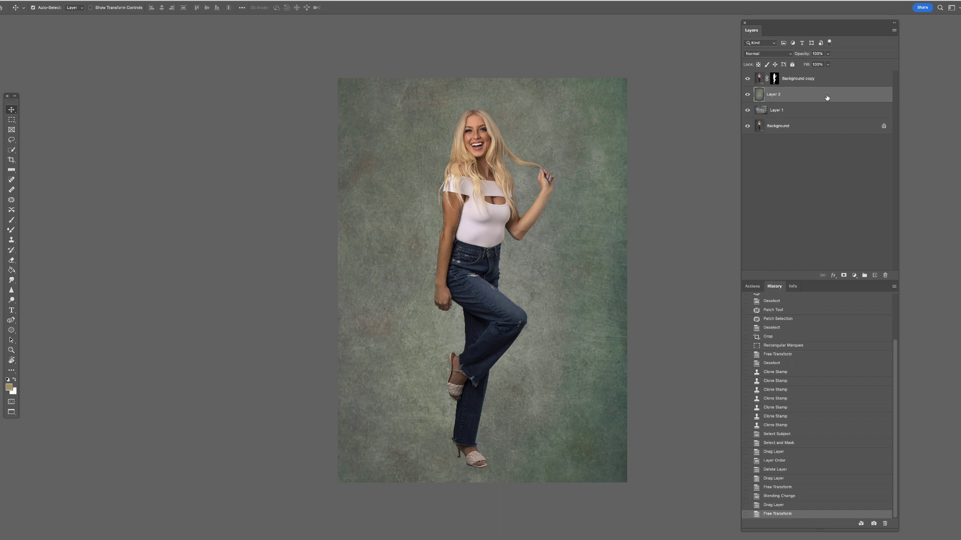
- Blend the green texture layer in Soft Light and reduce its opacity to about 60%
{"action": "left_click", "coordinate": [789, 53]}
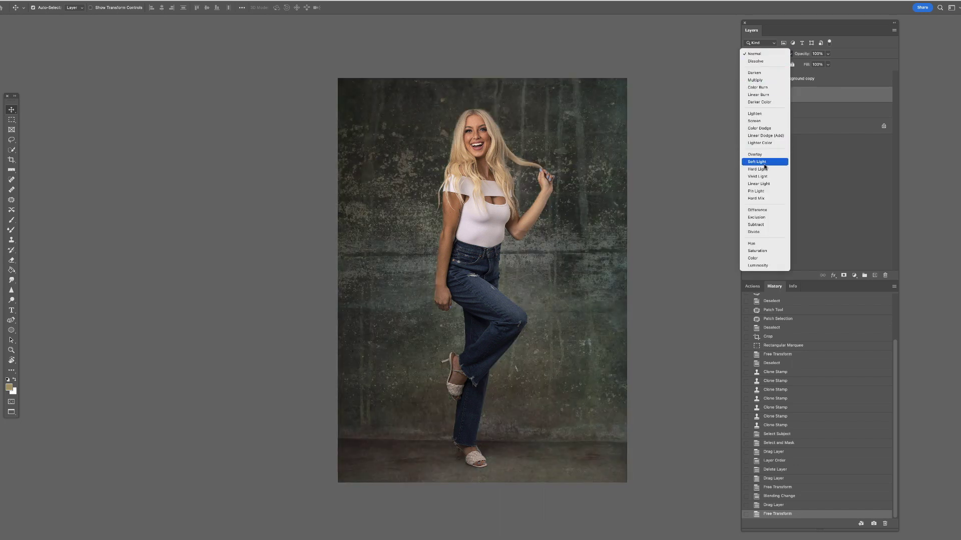
{"action": "left_click", "coordinate": [766, 162]}
{"action": "left_click", "coordinate": [828, 54]}
{"action": "left_click_drag", "start_coordinate": [829, 64], "coordinate": [818, 64]}
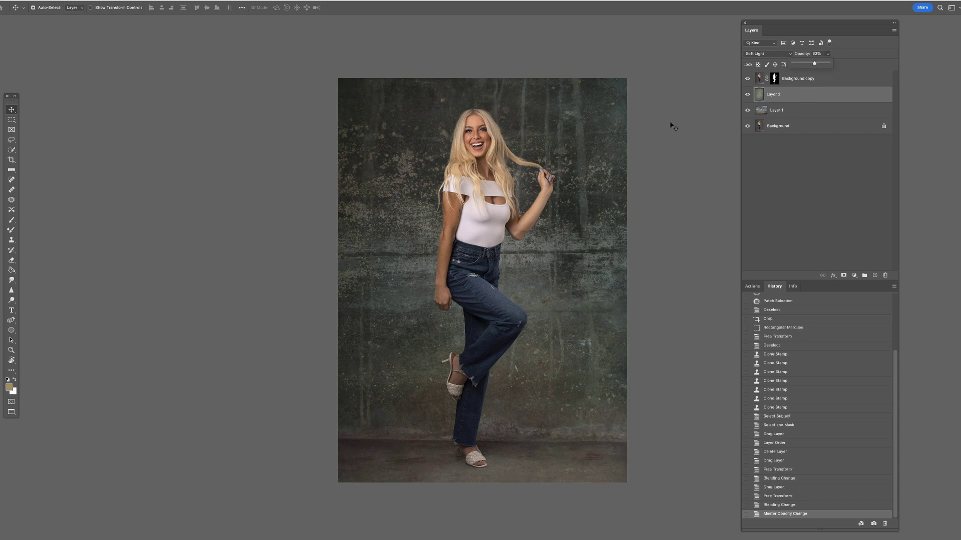
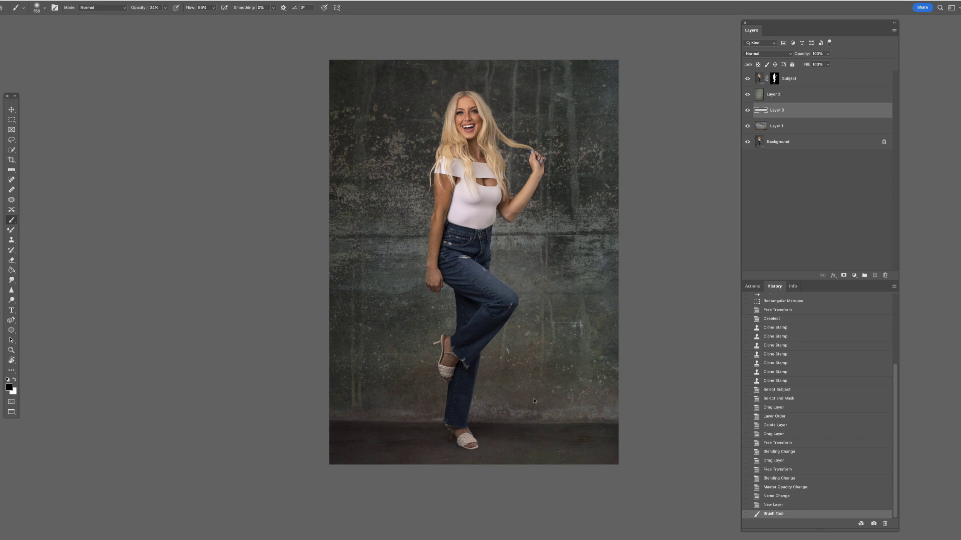
- Compare the composite with the original photo by hiding all layers above Background and showing them again
{"action": "left_click", "coordinate": [747, 78]}
{"action": "left_click", "coordinate": [747, 94]}
{"action": "left_click", "coordinate": [748, 110]}
{"action": "left_click", "coordinate": [748, 126]}
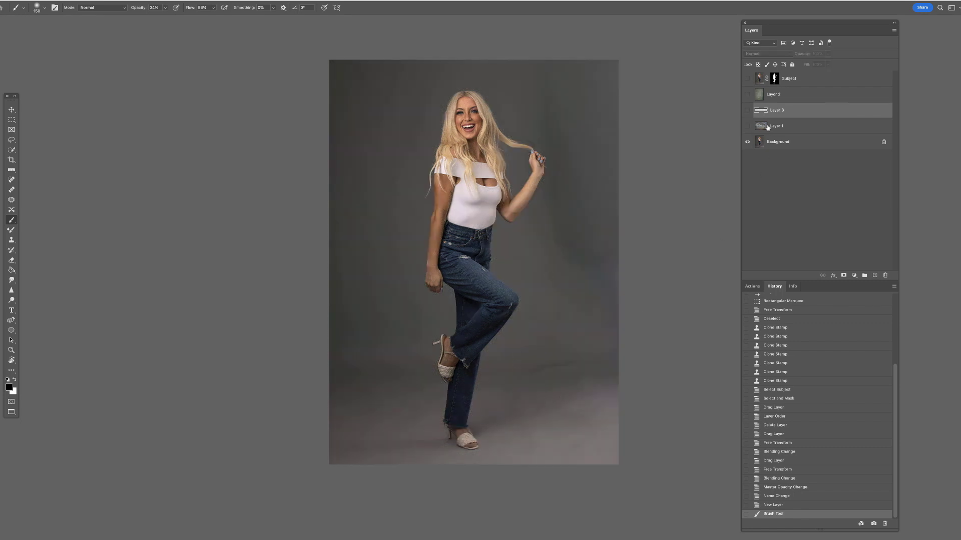
{"action": "left_click", "coordinate": [748, 126]}
{"action": "left_click", "coordinate": [747, 110]}
{"action": "left_click", "coordinate": [748, 94]}
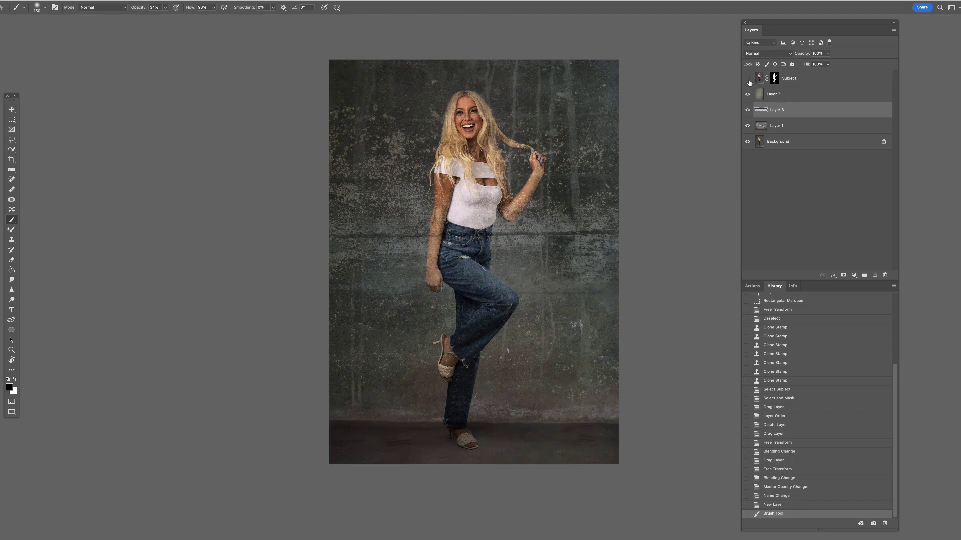
{"action": "left_click", "coordinate": [748, 78]}
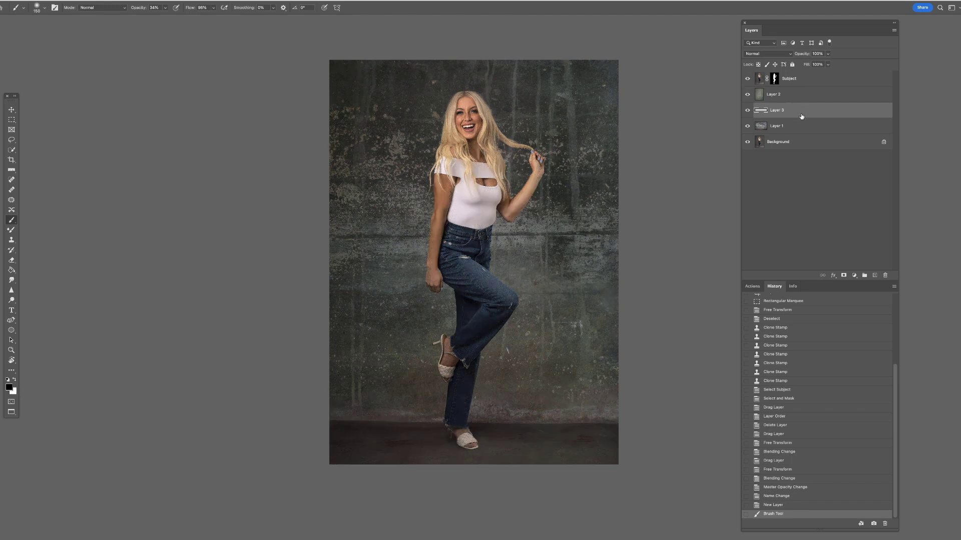
- Add a new layer above Layer 3 and paint a soft black shadow from the standing foot up the wall with the 34% opacity brush
{"action": "left_click", "coordinate": [875, 275]}
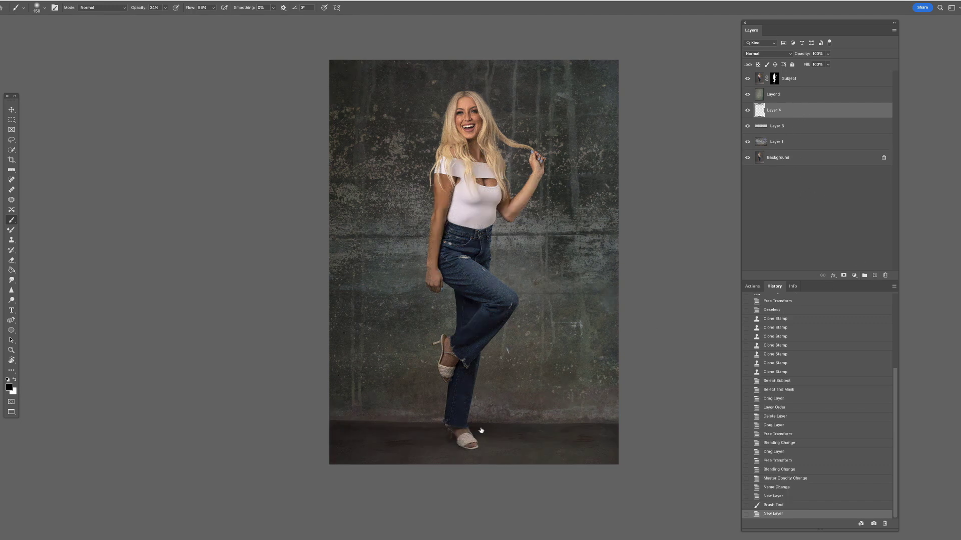
{"action": "key", "text": "bracketleft"}
{"action": "mouse_move", "coordinate": [473, 418]}
{"action": "left_mouse_down"}
{"action": "mouse_move", "coordinate": [513, 403]}
{"action": "mouse_move", "coordinate": [508, 420]}
{"action": "mouse_move", "coordinate": [525, 403]}
{"action": "mouse_move", "coordinate": [514, 383]}
{"action": "mouse_move", "coordinate": [531, 393]}
{"action": "mouse_move", "coordinate": [483, 408]}
{"action": "mouse_move", "coordinate": [539, 400]}
{"action": "left_mouse_up"}
{"action": "left_click", "coordinate": [517, 395]}
{"action": "left_click", "coordinate": [510, 396]}
{"action": "mouse_move", "coordinate": [493, 432]}
{"action": "left_mouse_down"}
{"action": "mouse_move", "coordinate": [482, 439]}
{"action": "mouse_move", "coordinate": [481, 412]}
{"action": "mouse_move", "coordinate": [501, 388]}
{"action": "mouse_move", "coordinate": [531, 376]}
{"action": "mouse_move", "coordinate": [524, 373]}
{"action": "mouse_move", "coordinate": [537, 356]}
{"action": "mouse_move", "coordinate": [549, 363]}
{"action": "left_mouse_up"}
{"action": "key", "text": "bracketright"}
{"action": "left_click_drag", "start_coordinate": [519, 402], "coordinate": [513, 417]}
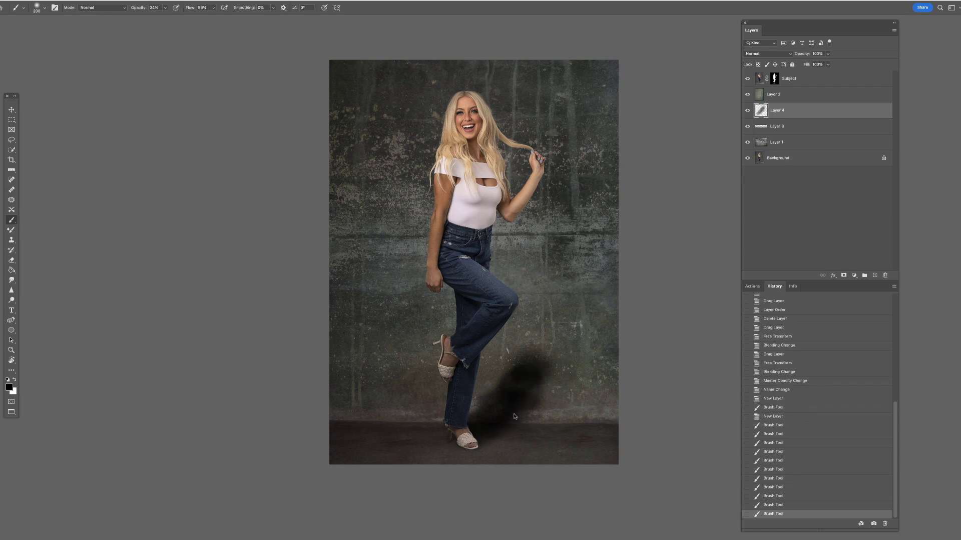
- Set the painted shadow layer to Soft Light, reduce its opacity to about 70%, and toggle its visibility to check the effect
{"action": "left_click", "coordinate": [771, 53]}
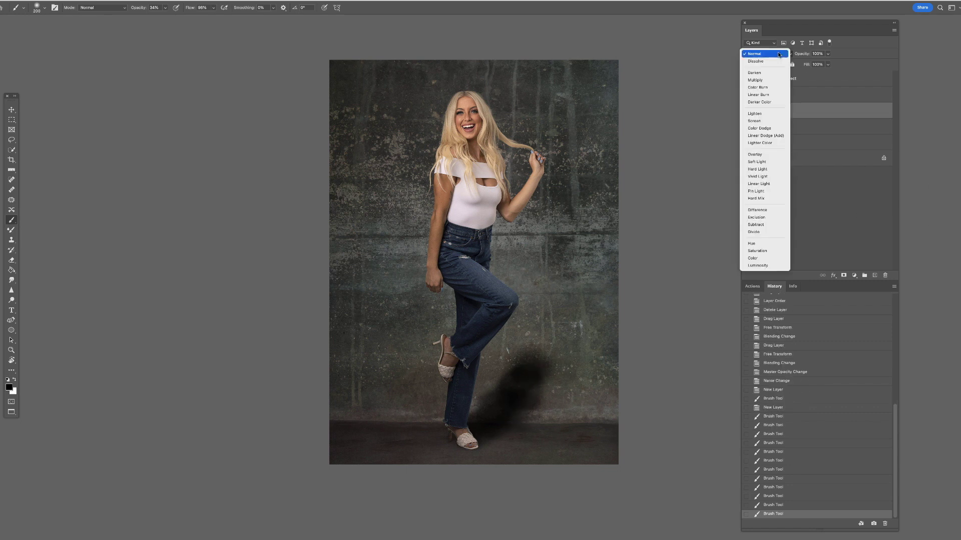
{"action": "left_click", "coordinate": [759, 161]}
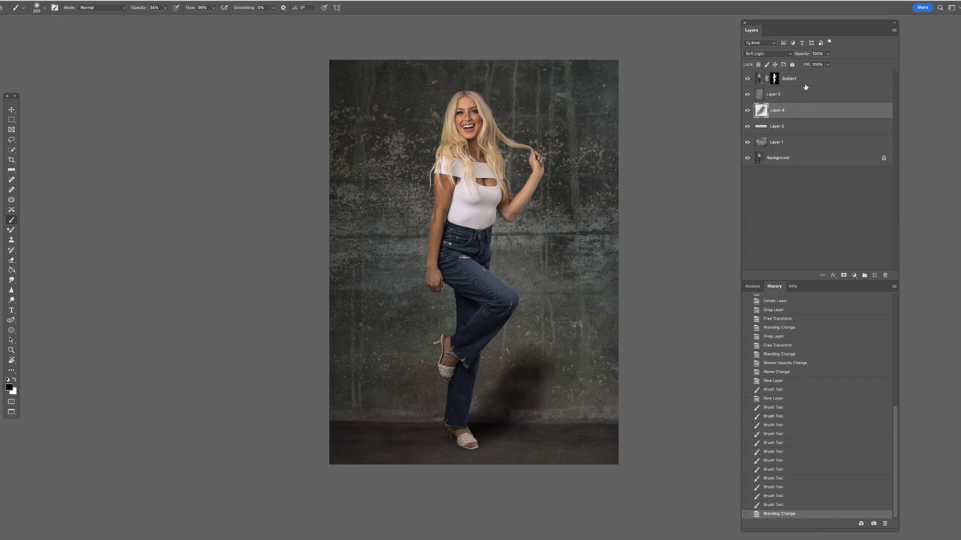
{"action": "left_click_drag", "start_coordinate": [828, 55], "coordinate": [816, 64]}
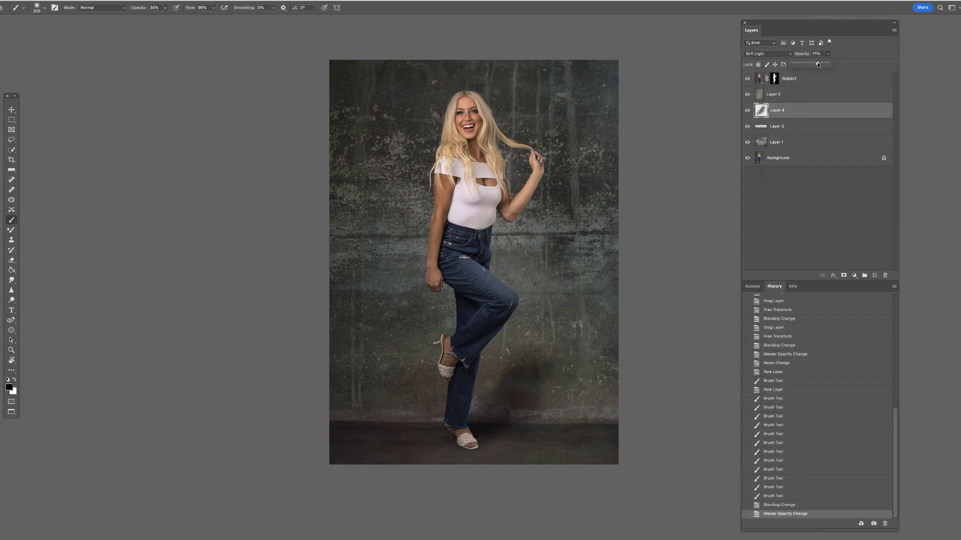
{"action": "left_click", "coordinate": [748, 111]}
{"action": "left_click", "coordinate": [748, 111]}
{"action": "left_click", "coordinate": [748, 111]}
{"action": "left_click", "coordinate": [747, 111]}
- Lower the shadow layer's opacity to 38% and compare the picture with and without the shadow
{"action": "left_click", "coordinate": [828, 54]}
{"action": "left_click_drag", "start_coordinate": [824, 65], "coordinate": [821, 65]}
{"action": "left_click", "coordinate": [748, 111]}
{"action": "left_click", "coordinate": [747, 111]}
{"action": "left_click", "coordinate": [748, 111]}
{"action": "left_click", "coordinate": [748, 110]}
{"action": "left_click", "coordinate": [748, 110]}
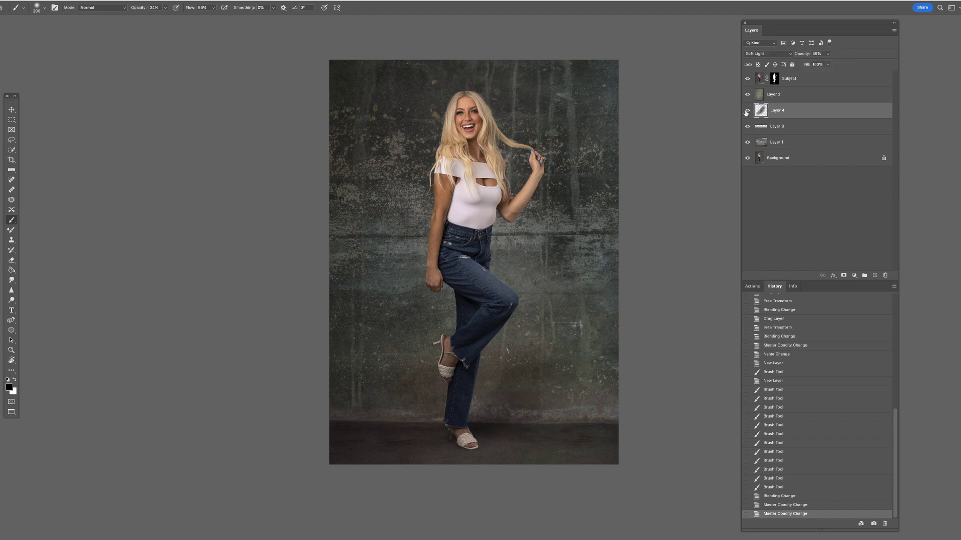
- Draw a large elliptical selection around the woman from the top of her head to her lower legs
{"action": "left_click_drag", "start_coordinate": [562, 231], "coordinate": [602, 245]}
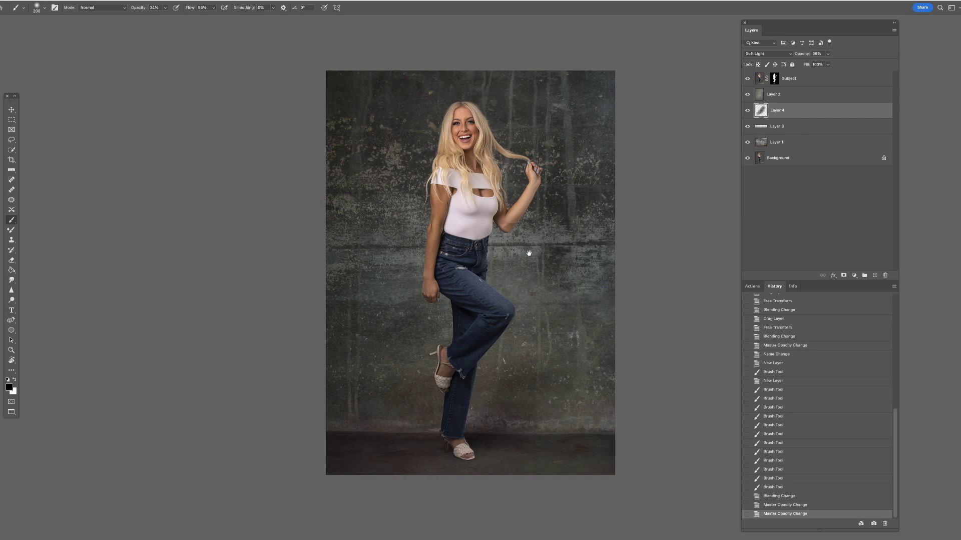
{"action": "left_click_drag", "start_coordinate": [522, 247], "coordinate": [510, 248]}
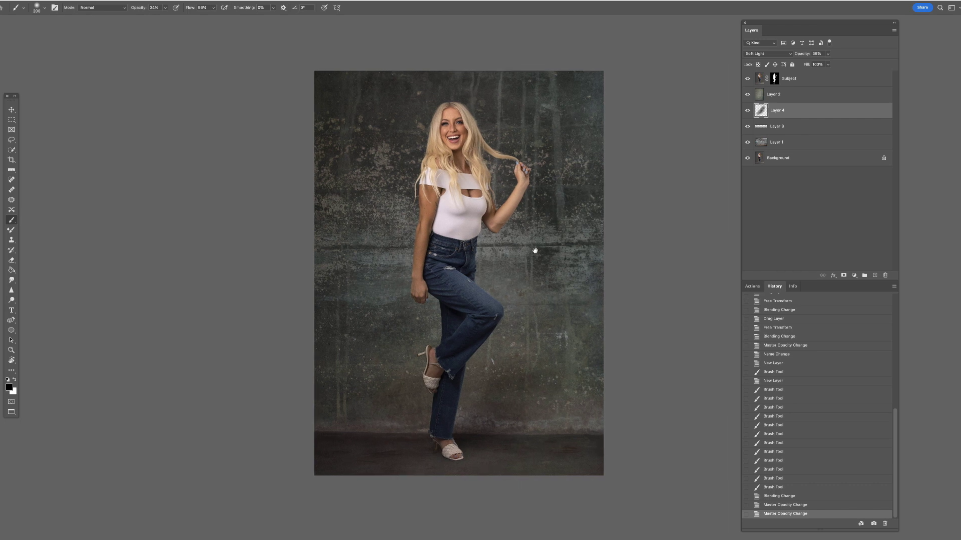
{"action": "left_click", "coordinate": [12, 120]}
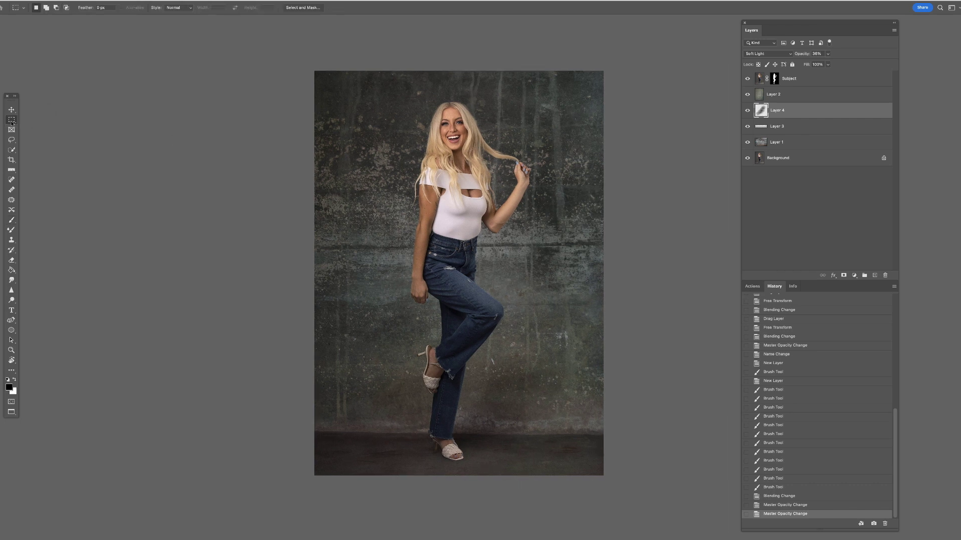
{"action": "left_click", "coordinate": [35, 127]}
{"action": "left_click_drag", "start_coordinate": [374, 102], "coordinate": [571, 376]}
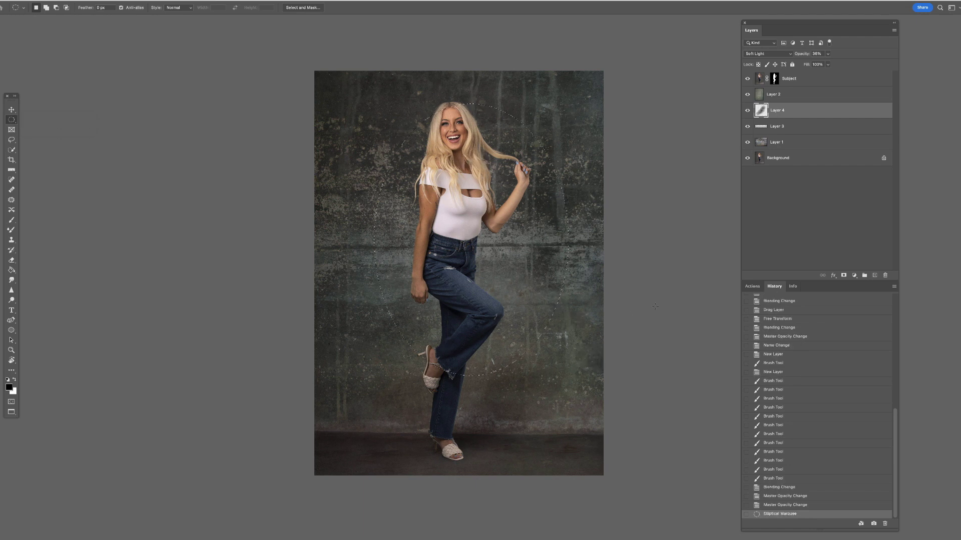
- Add a new layer above Layer 4 and set the foreground colour to a muted olive, RGB 153, 149, 88
{"action": "left_click", "coordinate": [874, 276]}
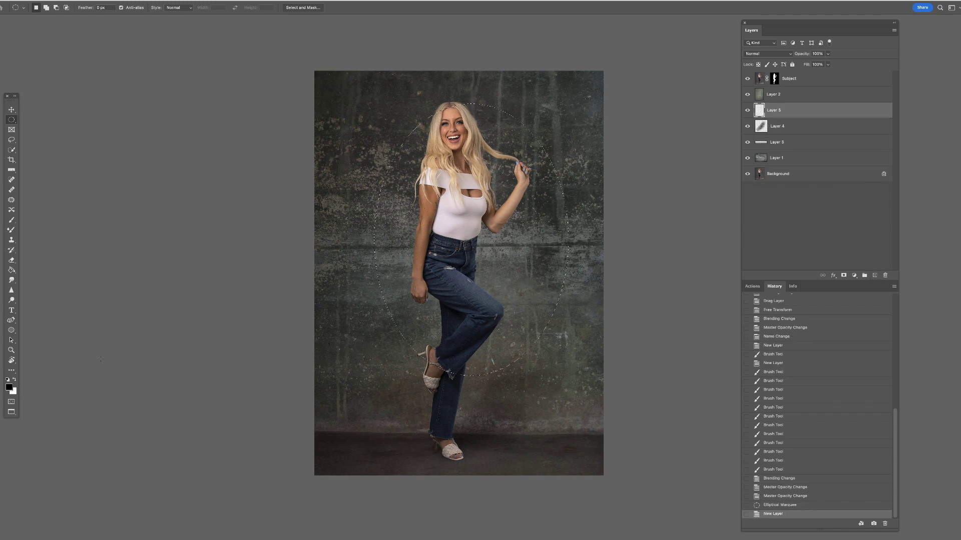
{"action": "left_click", "coordinate": [9, 387]}
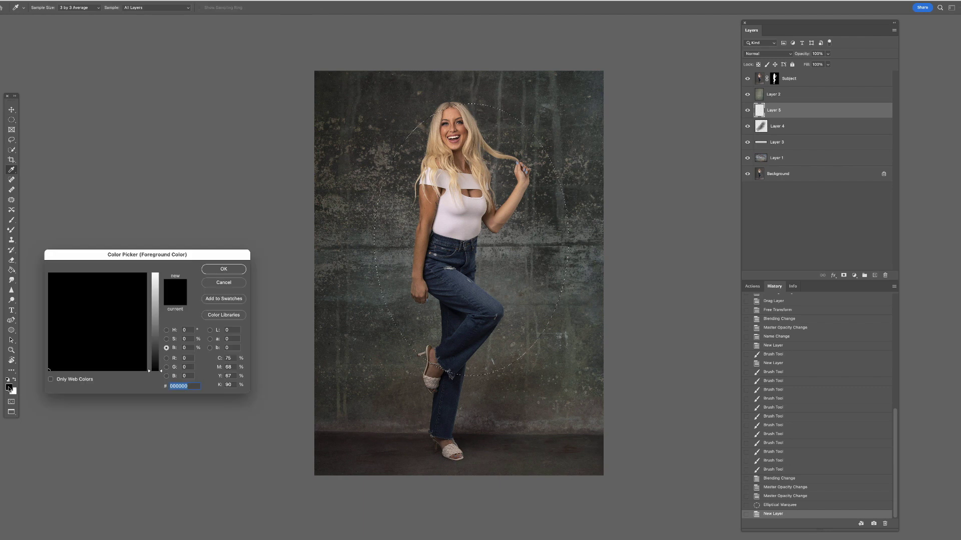
{"action": "left_click", "coordinate": [156, 312]}
{"action": "mouse_move", "coordinate": [83, 316]}
{"action": "left_mouse_down"}
{"action": "mouse_move", "coordinate": [64, 316]}
{"action": "mouse_move", "coordinate": [63, 330]}
{"action": "left_mouse_up"}
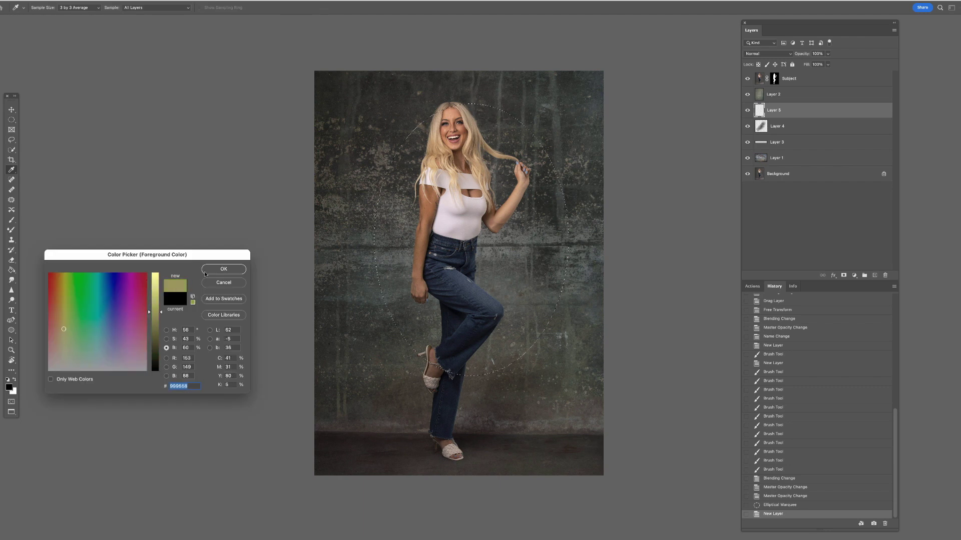
{"action": "left_click", "coordinate": [218, 271]}
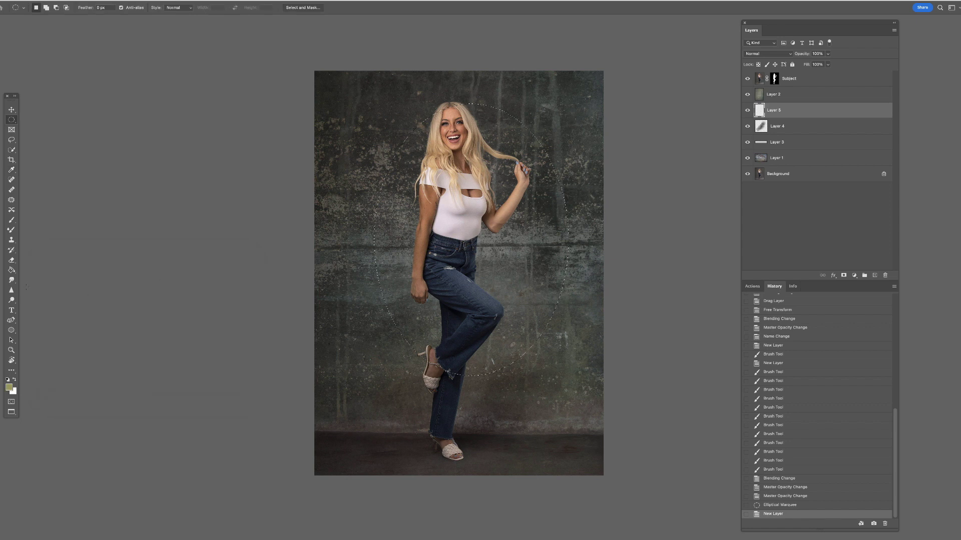
- Fill the elliptical selection with the olive foreground colour on the new layer using the Paint Bucket, and deselect
{"action": "left_click", "coordinate": [12, 270]}
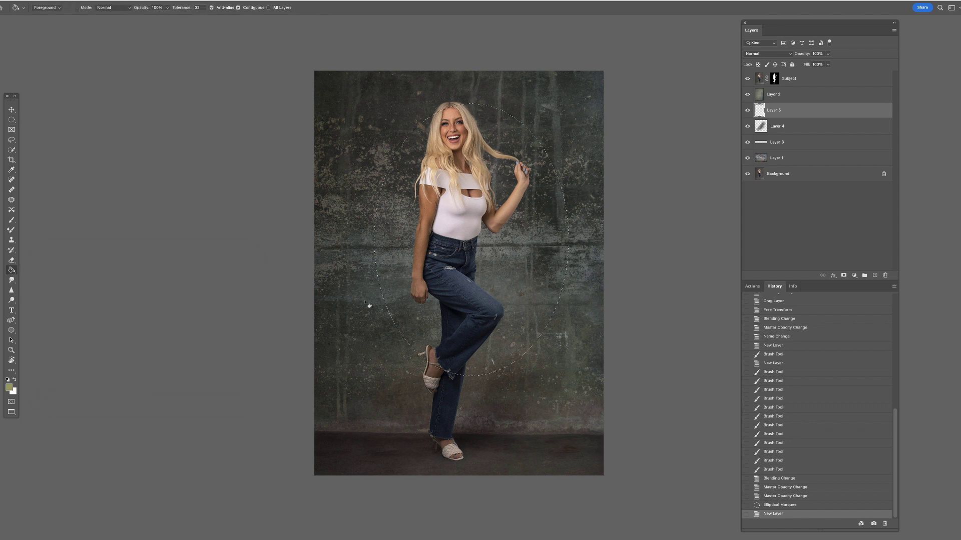
{"action": "left_click", "coordinate": [435, 326]}
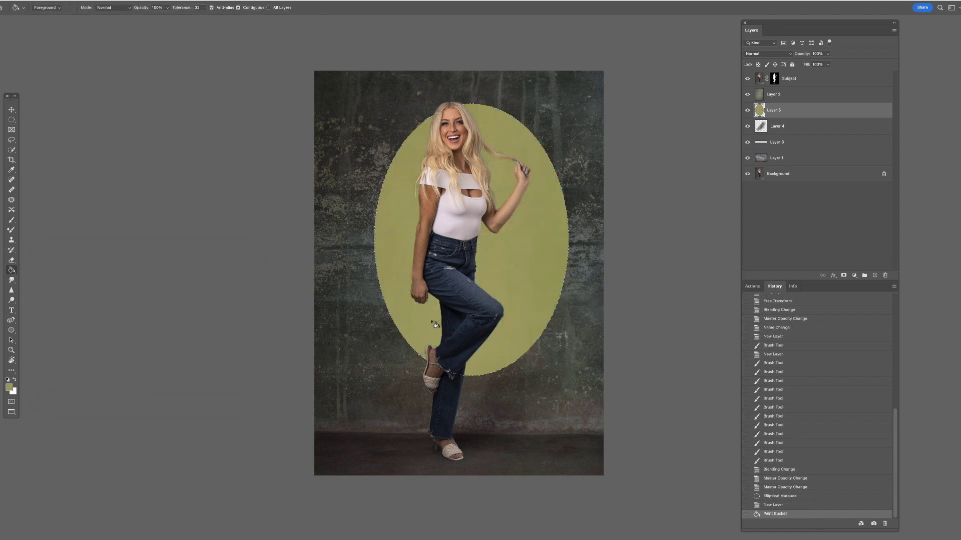
{"action": "key", "text": "super+d"}
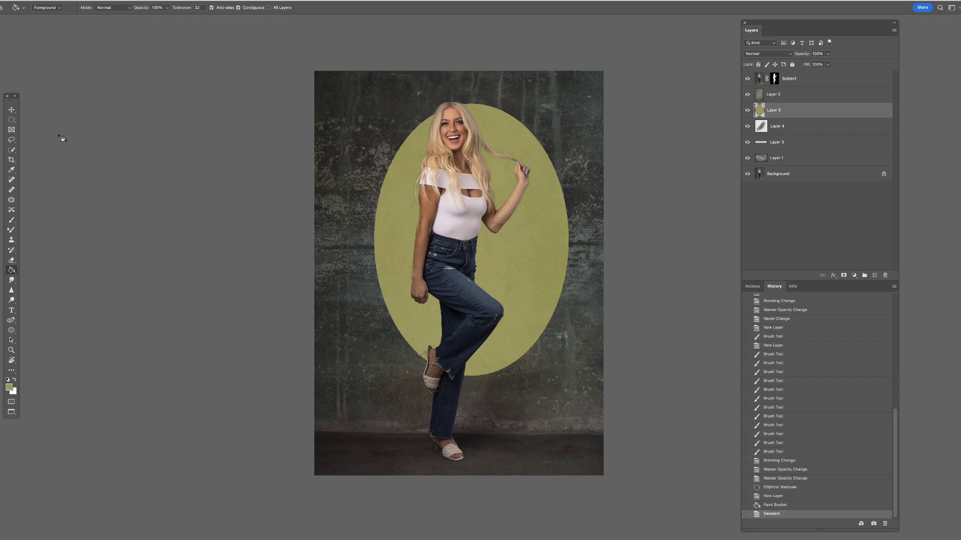
{"action": "left_click", "coordinate": [12, 111]}
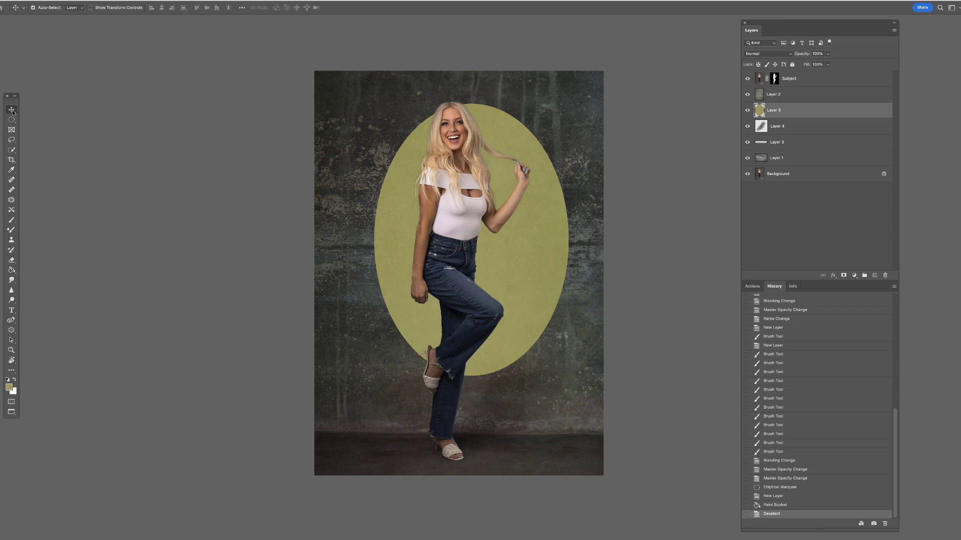
{"action": "left_click_drag", "start_coordinate": [539, 268], "coordinate": [515, 272]}
{"action": "key", "text": "ctrl+z"}
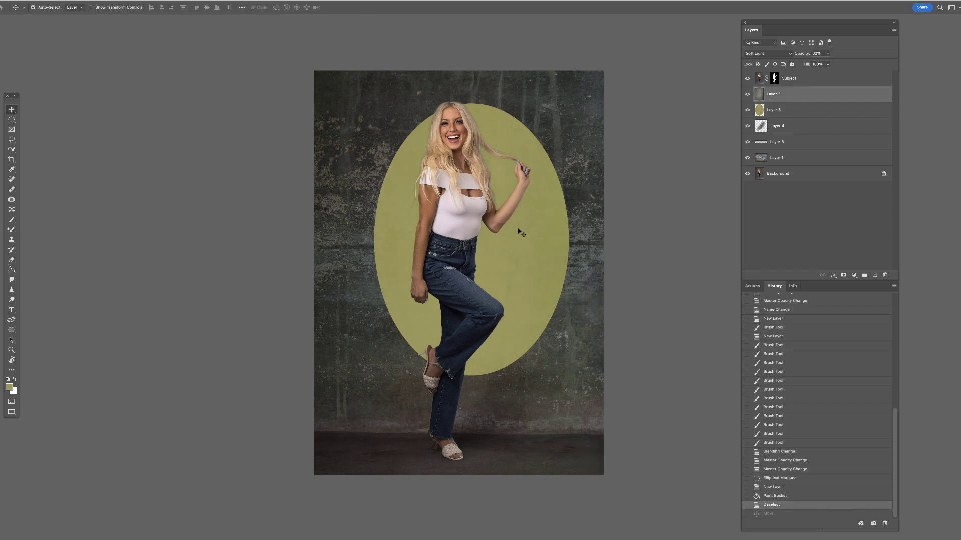
- Shift the olive ellipse on Layer 5 sideways and slightly up with Free Transform to centre it behind the woman
{"action": "left_click", "coordinate": [803, 112]}
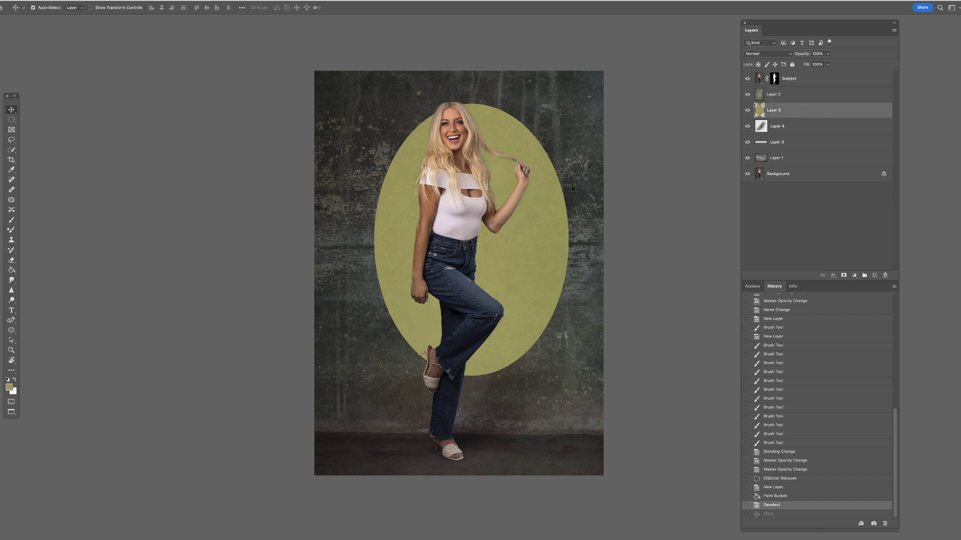
{"action": "key", "text": "ctrl+t"}
{"action": "mouse_move", "coordinate": [527, 246]}
{"action": "left_mouse_down"}
{"action": "mouse_move", "coordinate": [503, 247]}
{"action": "mouse_move", "coordinate": [510, 252]}
{"action": "mouse_move", "coordinate": [518, 250]}
{"action": "mouse_move", "coordinate": [511, 242]}
{"action": "left_mouse_up"}
{"action": "key", "text": "Return"}
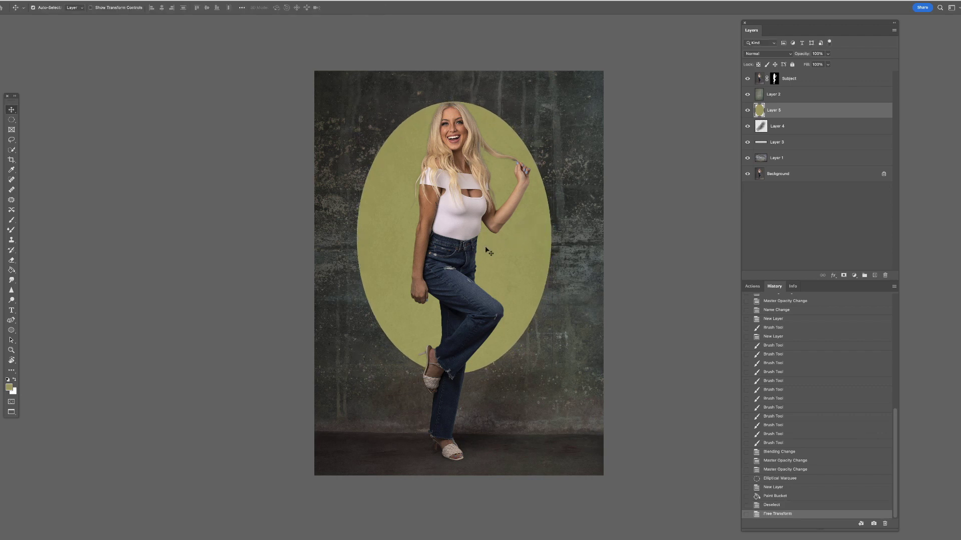
- Soften the olive ellipse into a diffuse glow behind the woman with a strong Gaussian Blur
{"action": "left_click", "coordinate": [167, 0]}
{"action": "mouse_move", "coordinate": [180, 97]}
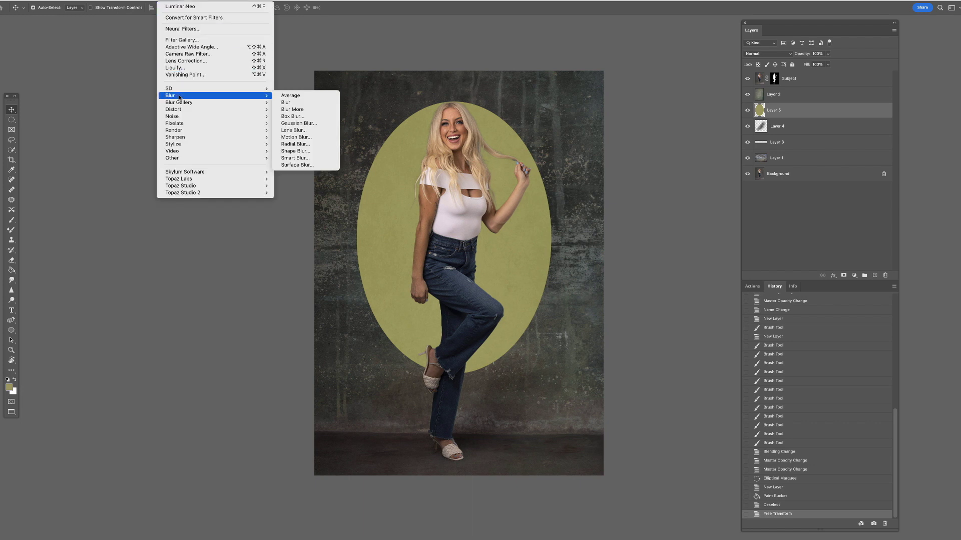
{"action": "left_click", "coordinate": [300, 124]}
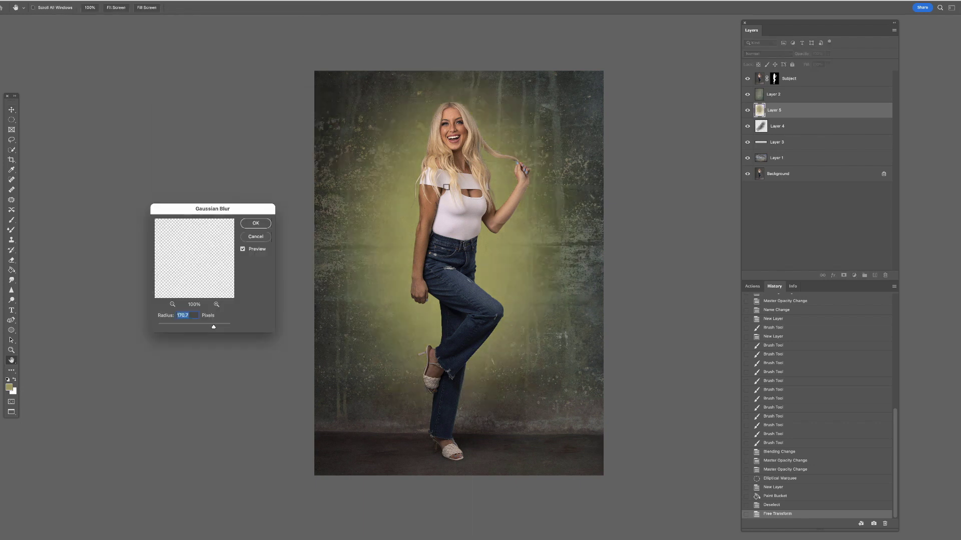
{"action": "left_click_drag", "start_coordinate": [213, 328], "coordinate": [210, 330]}
{"action": "left_click", "coordinate": [256, 224]}
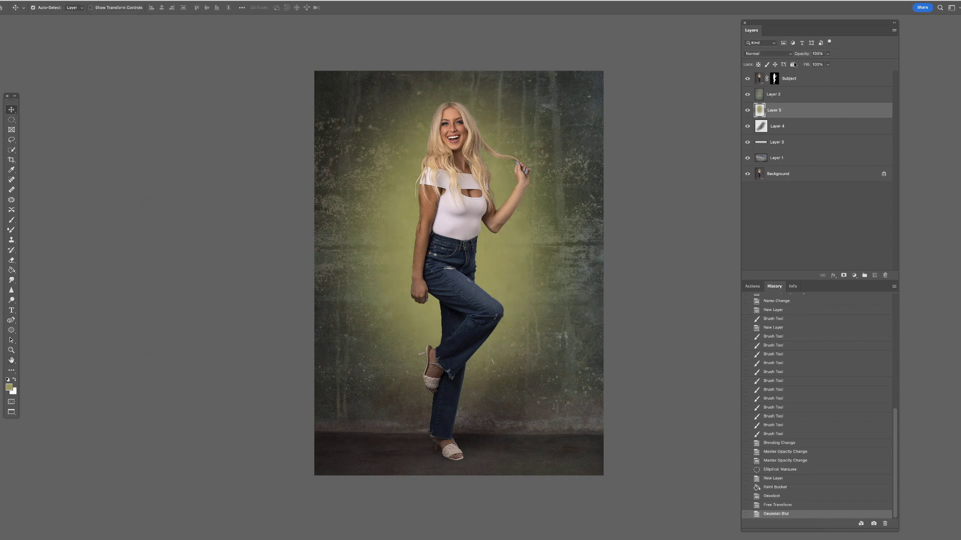
- Set the blurred olive layer to Soft Light and reduce its opacity to about 60%
{"action": "left_click", "coordinate": [766, 54]}
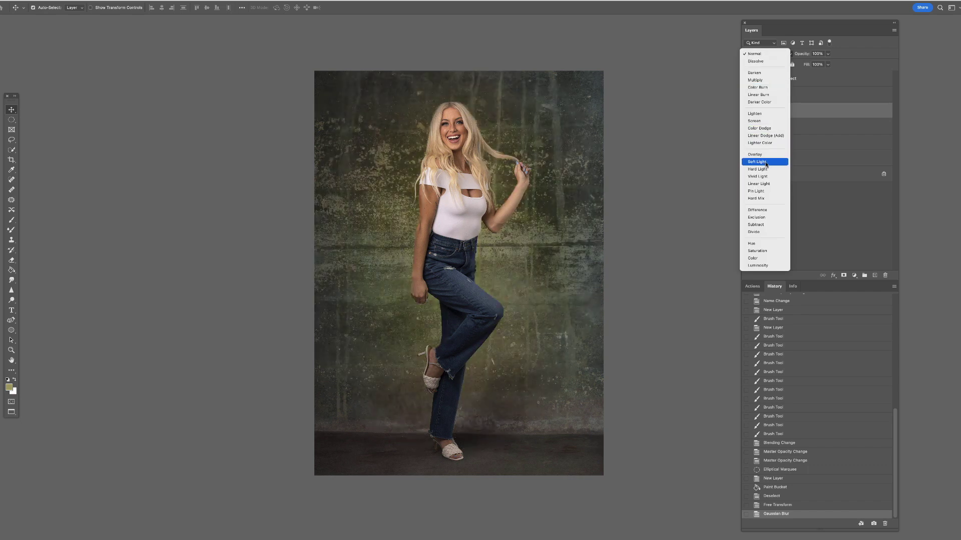
{"action": "left_click", "coordinate": [766, 162]}
{"action": "left_click_drag", "start_coordinate": [828, 63], "coordinate": [815, 64]}
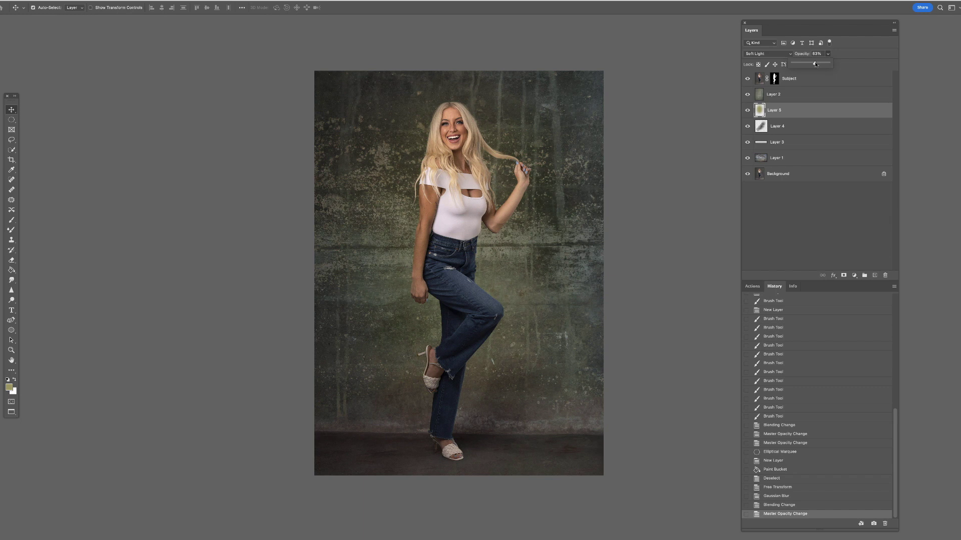
- Compare the picture with and without the olive glow layer, and examine the overall composition
{"action": "left_click", "coordinate": [747, 111]}
{"action": "left_click", "coordinate": [748, 112]}
{"action": "left_click", "coordinate": [748, 111]}
{"action": "left_click", "coordinate": [748, 111]}
{"action": "left_click", "coordinate": [748, 111]}
{"action": "left_click", "coordinate": [748, 111]}
{"action": "mouse_move", "coordinate": [589, 134]}
{"action": "left_mouse_down"}
{"action": "mouse_move", "coordinate": [575, 146]}
{"action": "mouse_move", "coordinate": [582, 151]}
{"action": "left_mouse_up"}
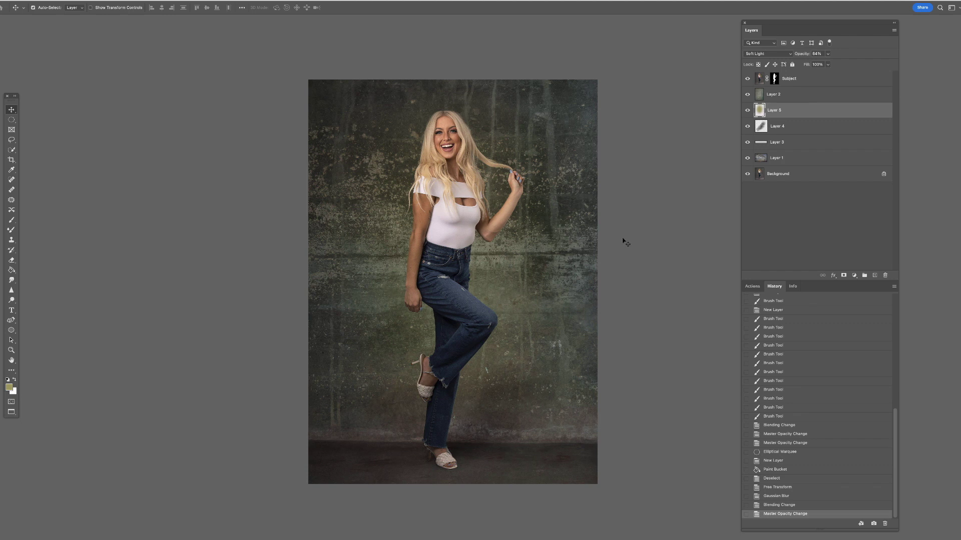
{"action": "scroll", "coordinate": [578, 248], "scroll_direction": "right", "scroll_amount": 2}
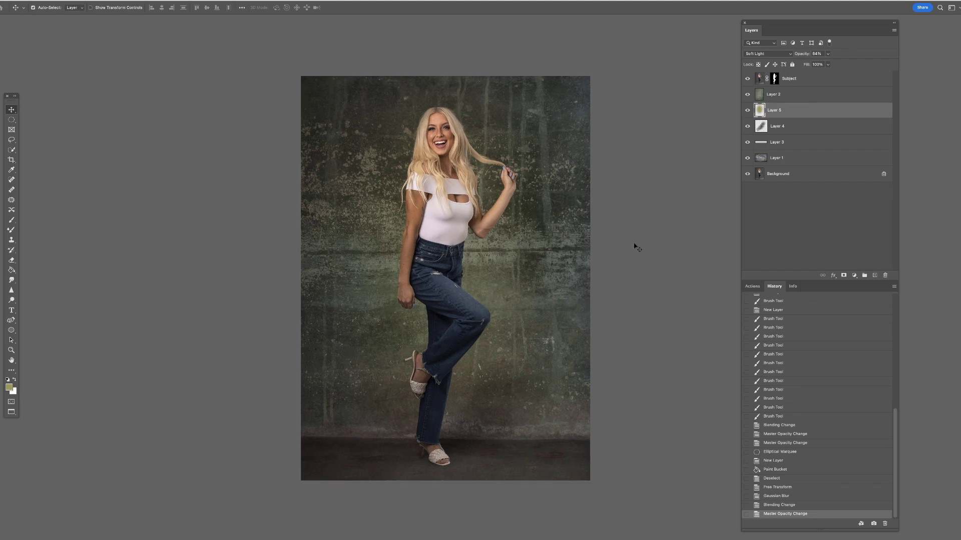
{"action": "scroll", "coordinate": [562, 248], "scroll_direction": "left", "scroll_amount": 2}
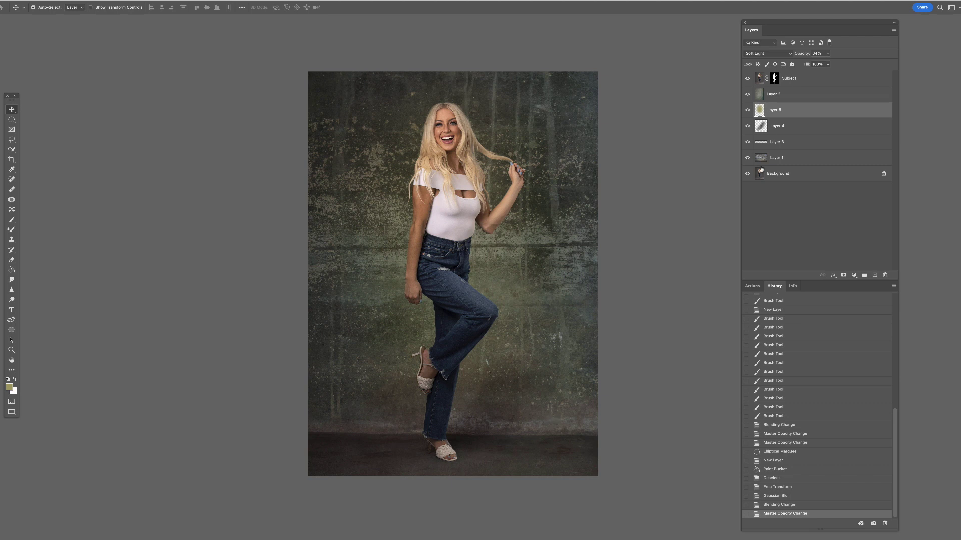
- Add a new layer above the Subject layer and stamp all visible layers into it
{"action": "left_click", "coordinate": [848, 80]}
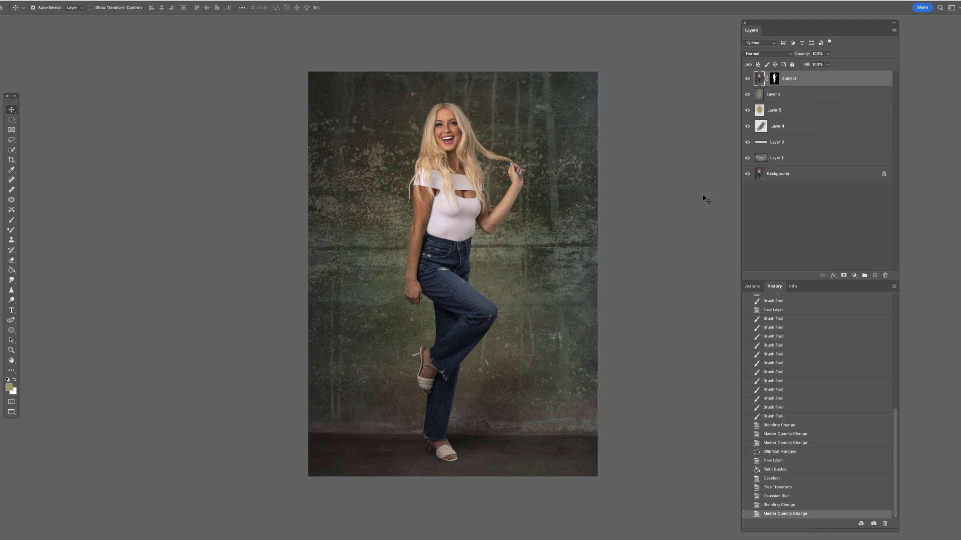
{"action": "left_click", "coordinate": [875, 276]}
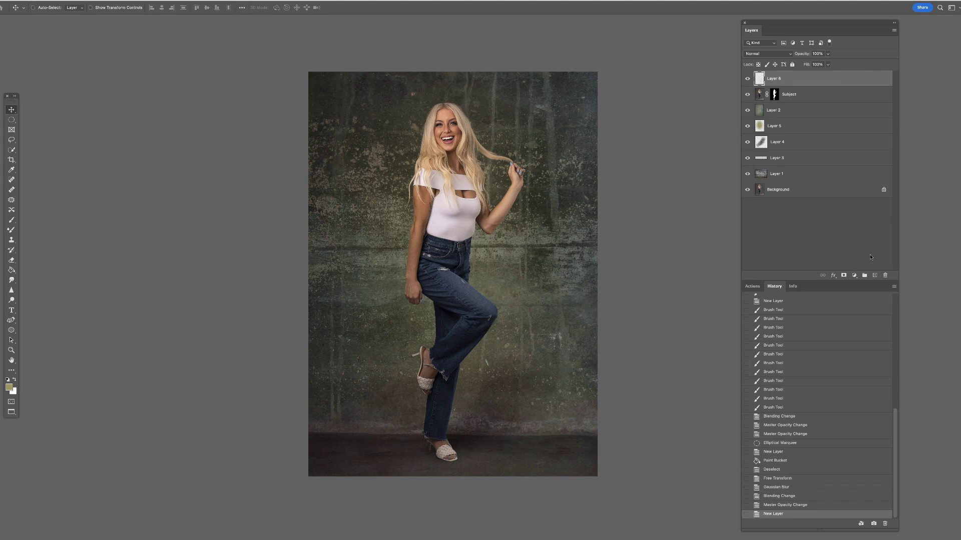
{"action": "key", "text": "ctrl+shift+alt+e"}
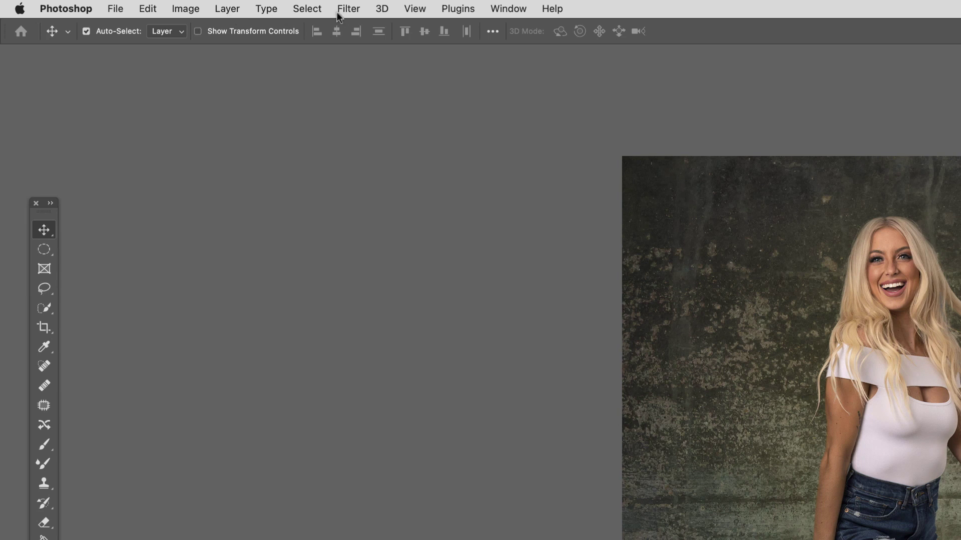
- Open the stamped layer in the Luminar Neo filter
{"action": "left_click", "coordinate": [344, 11]}
{"action": "mouse_move", "coordinate": [453, 356]}
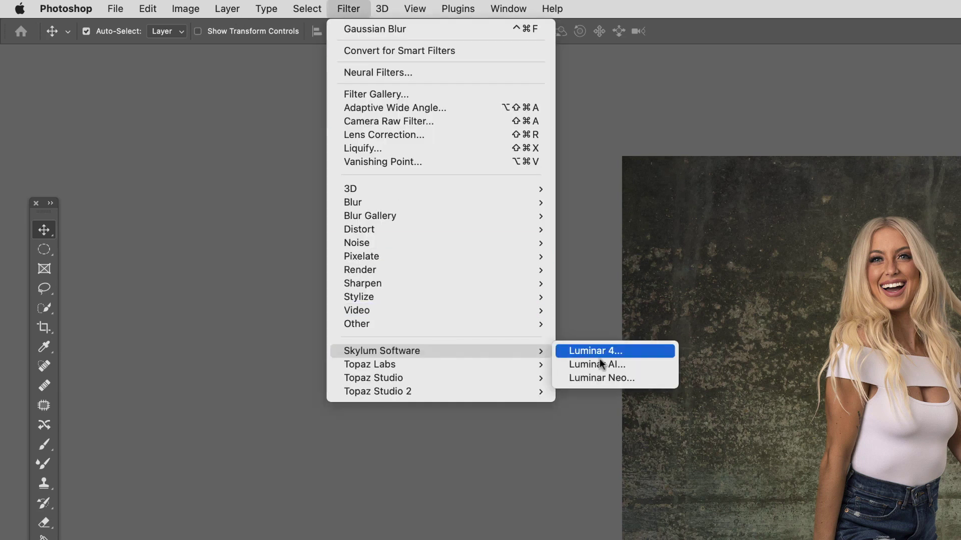
{"action": "left_click", "coordinate": [607, 379]}
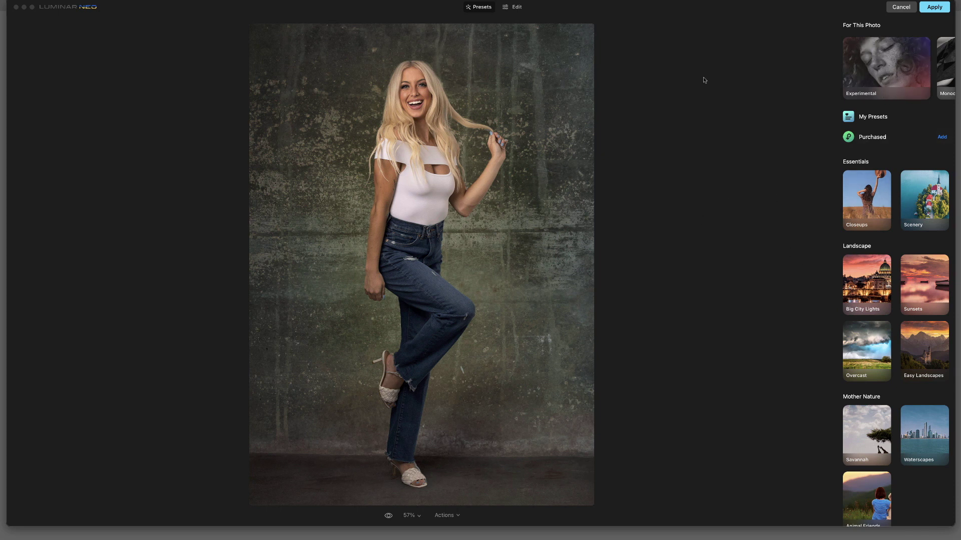
- Apply the Feather Light preset from the Experimental collection and lower the filtered layer's opacity to about 86%
{"action": "mouse_move", "coordinate": [844, 66]}
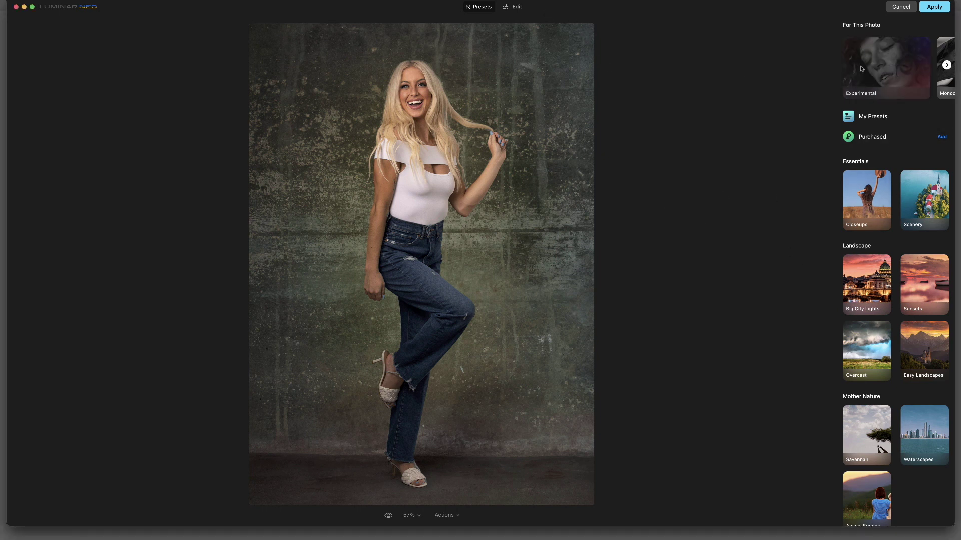
{"action": "left_click", "coordinate": [862, 69]}
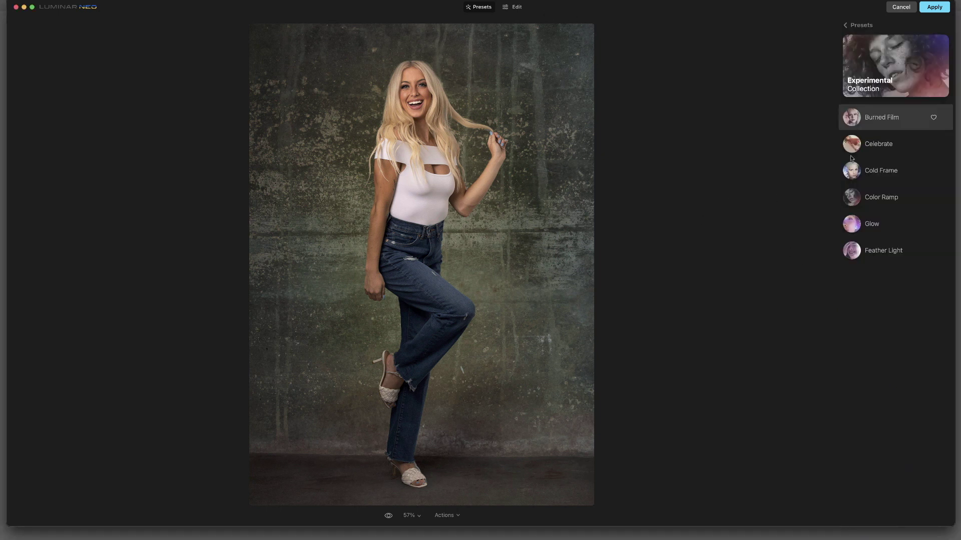
{"action": "left_click", "coordinate": [876, 258]}
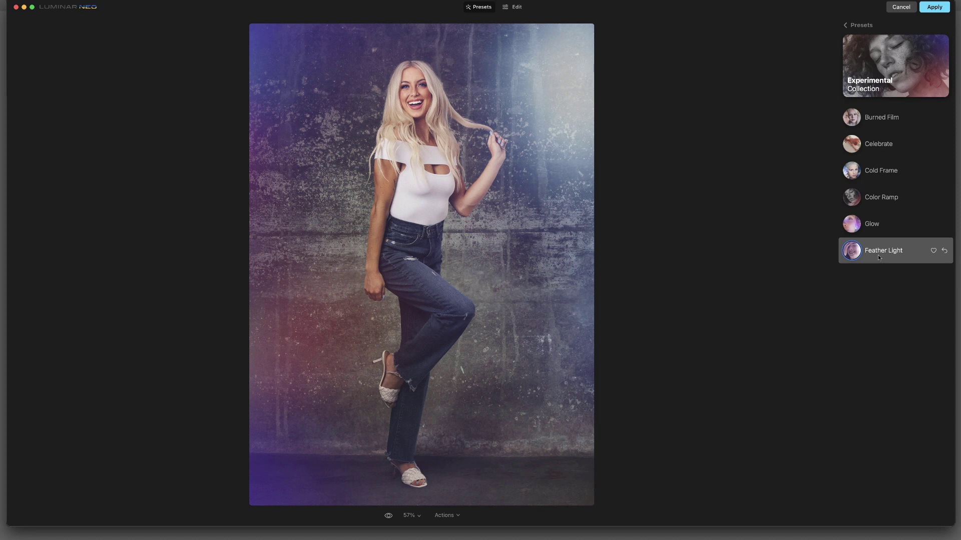
{"action": "left_click", "coordinate": [933, 7]}
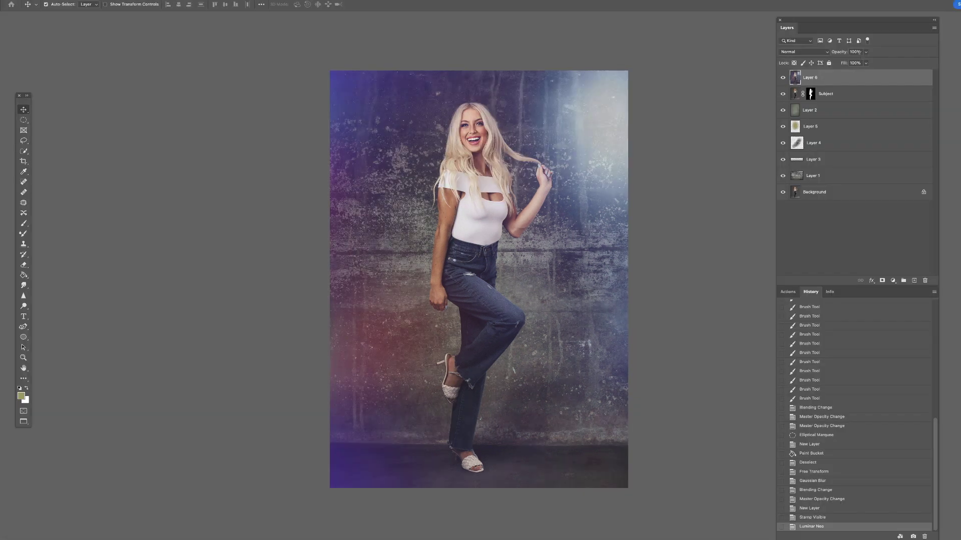
{"action": "left_click", "coordinate": [866, 52]}
{"action": "left_click_drag", "start_coordinate": [866, 61], "coordinate": [861, 63]}
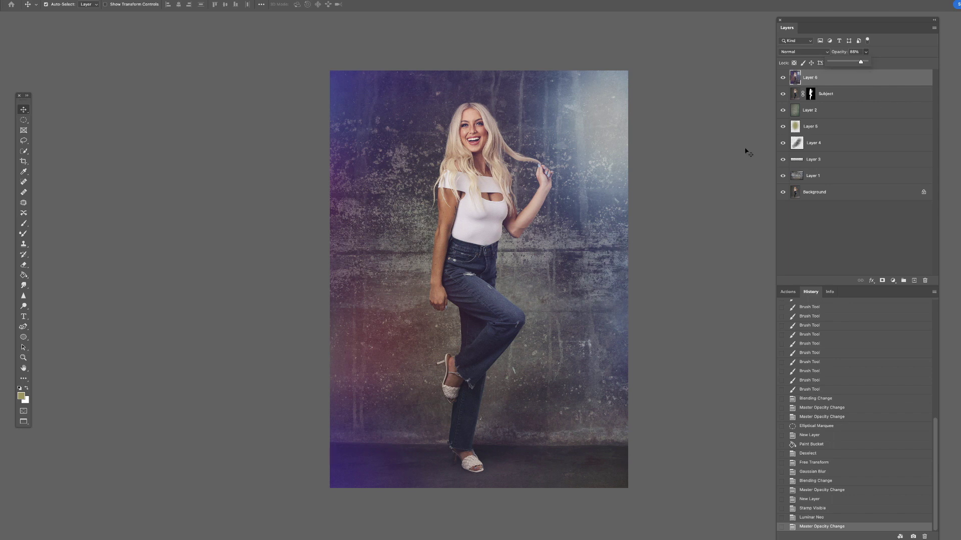
- Add a Levels adjustment layer with the black input level at 10 and reduce its opacity to 52%
{"action": "left_click", "coordinate": [894, 281]}
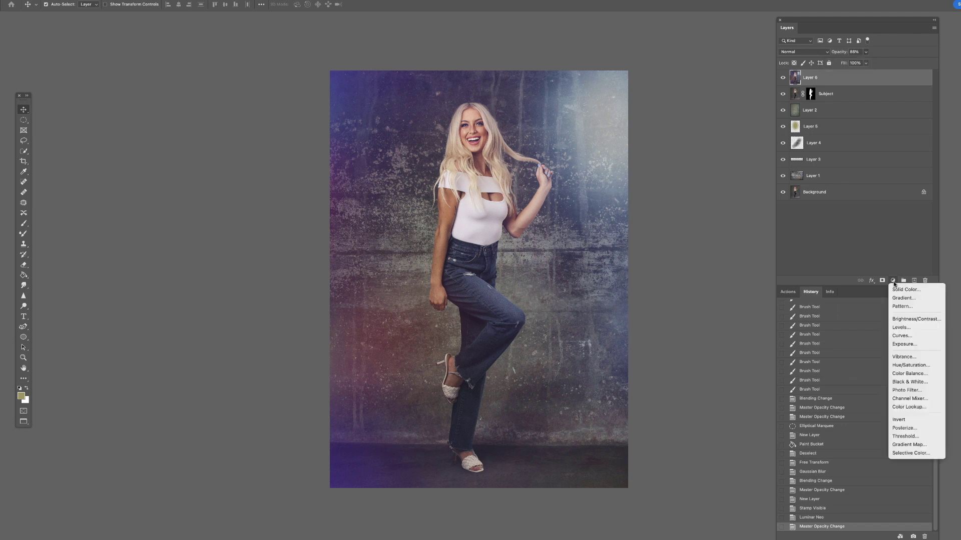
{"action": "left_click", "coordinate": [903, 328]}
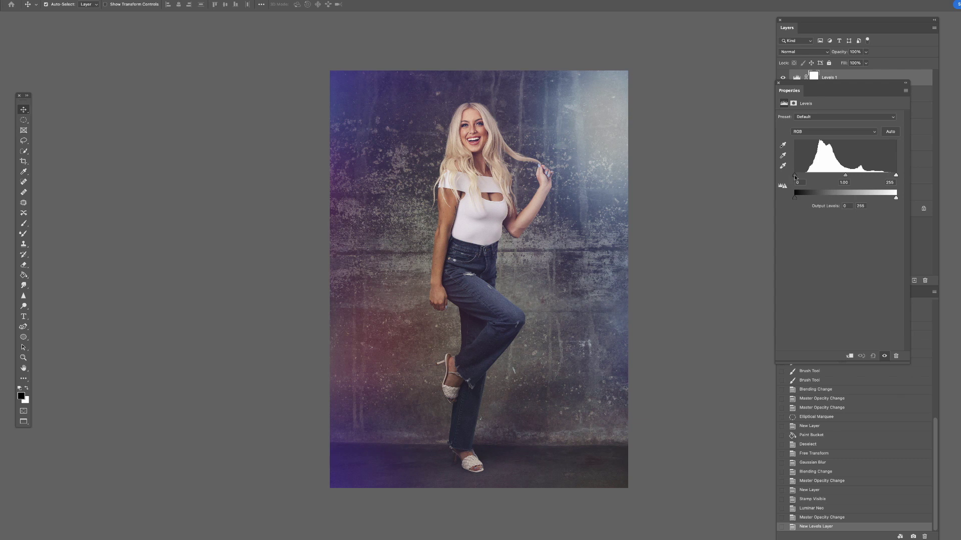
{"action": "left_click_drag", "start_coordinate": [799, 177], "coordinate": [799, 176]}
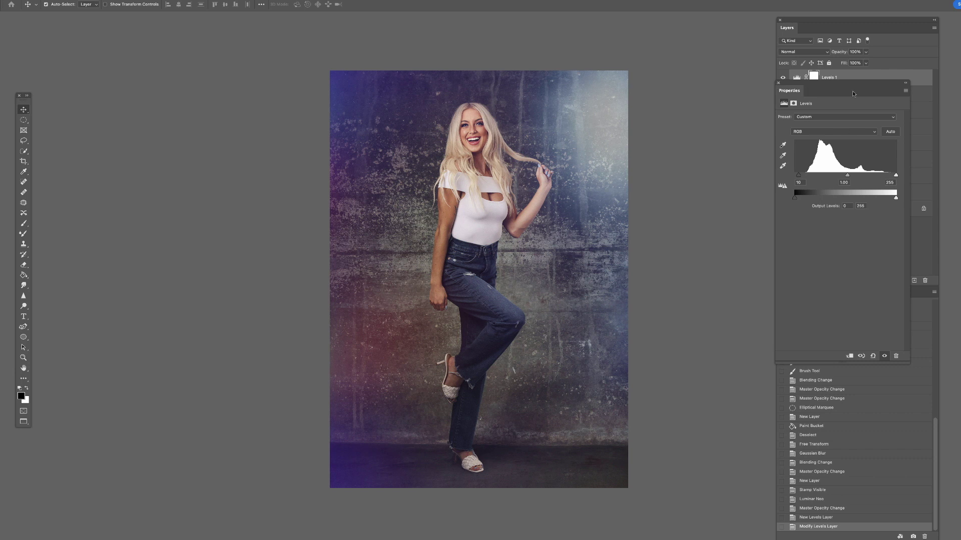
{"action": "left_click", "coordinate": [779, 83]}
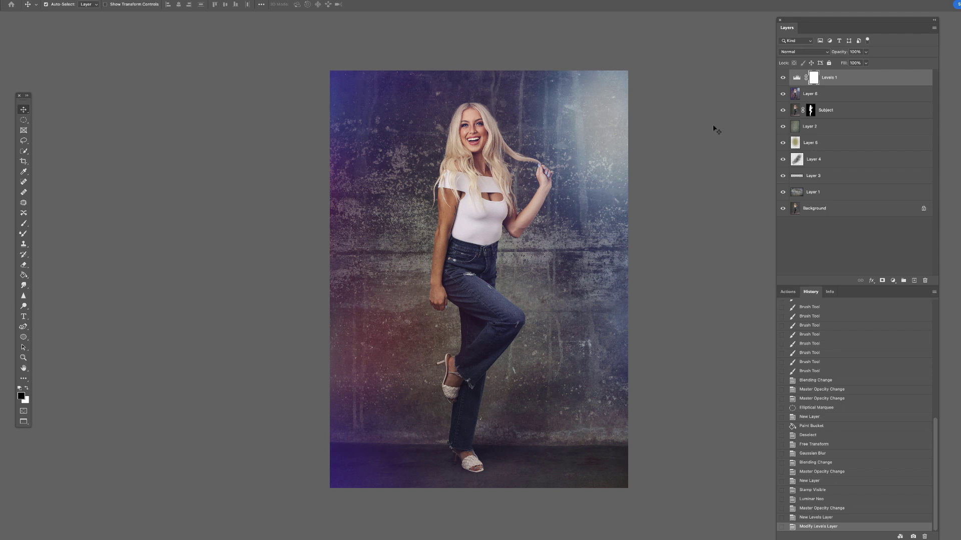
{"action": "left_click", "coordinate": [866, 52]}
{"action": "left_click_drag", "start_coordinate": [868, 62], "coordinate": [846, 76]}
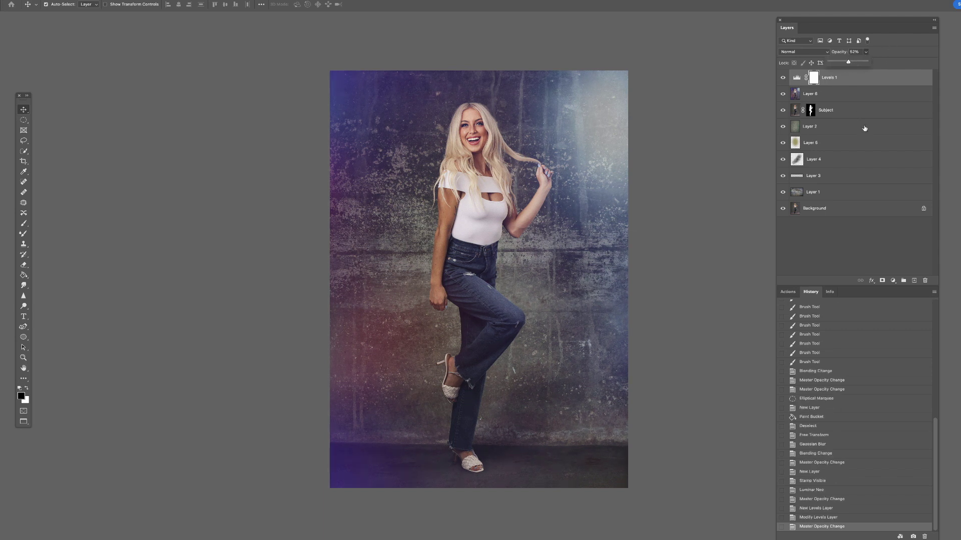
- Hide every layer above the Background, and show them again one by one to review how the composite builds up
{"action": "left_click_drag", "start_coordinate": [783, 78], "coordinate": [783, 198]}
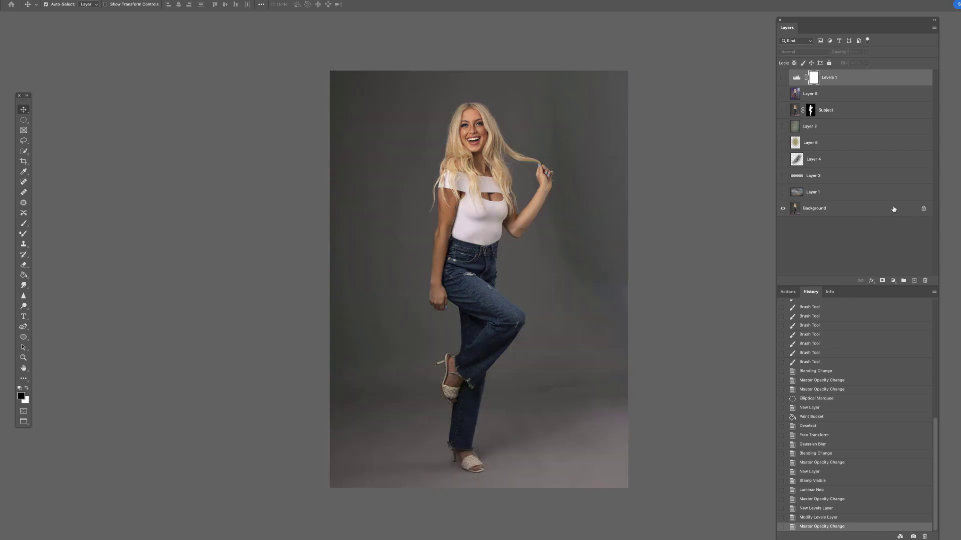
{"action": "left_click", "coordinate": [783, 111]}
{"action": "left_click", "coordinate": [783, 193]}
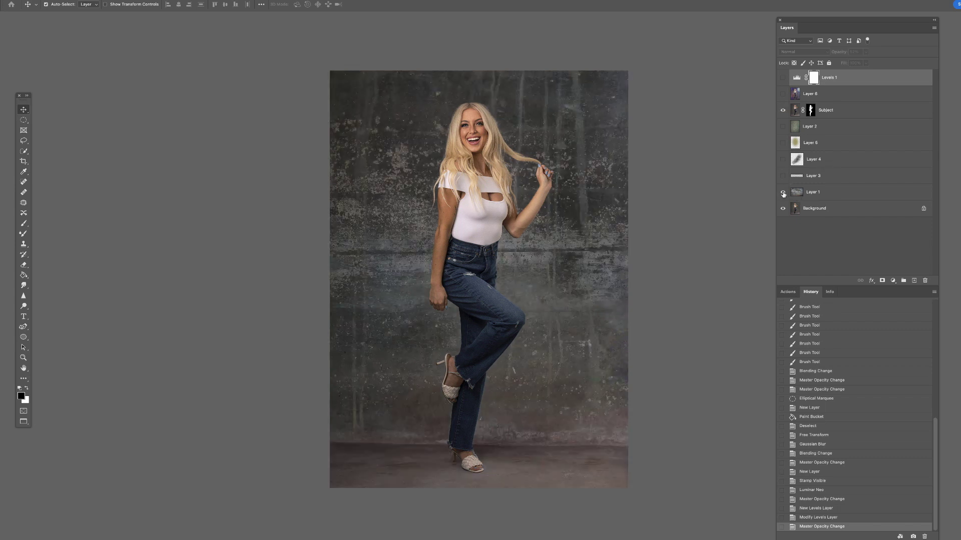
{"action": "left_click", "coordinate": [782, 176]}
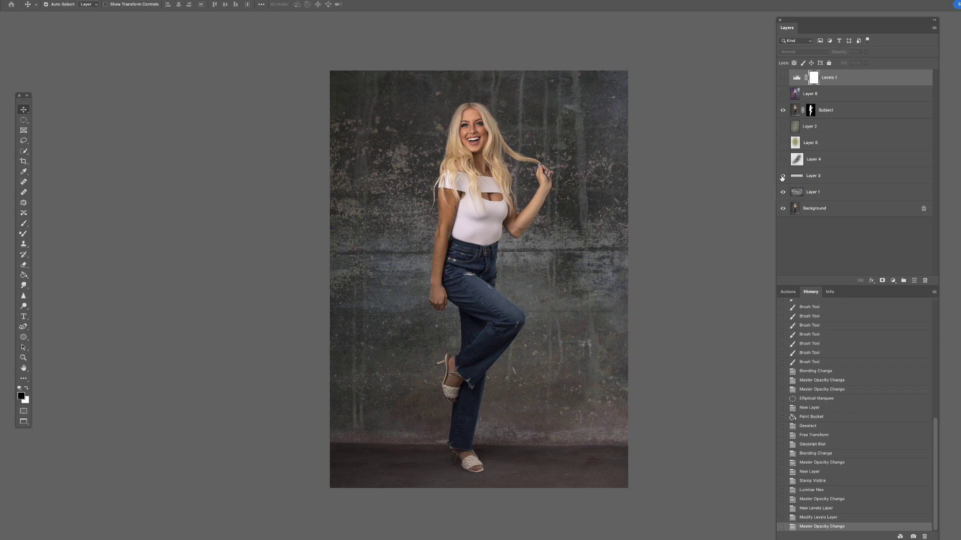
{"action": "left_click", "coordinate": [782, 160]}
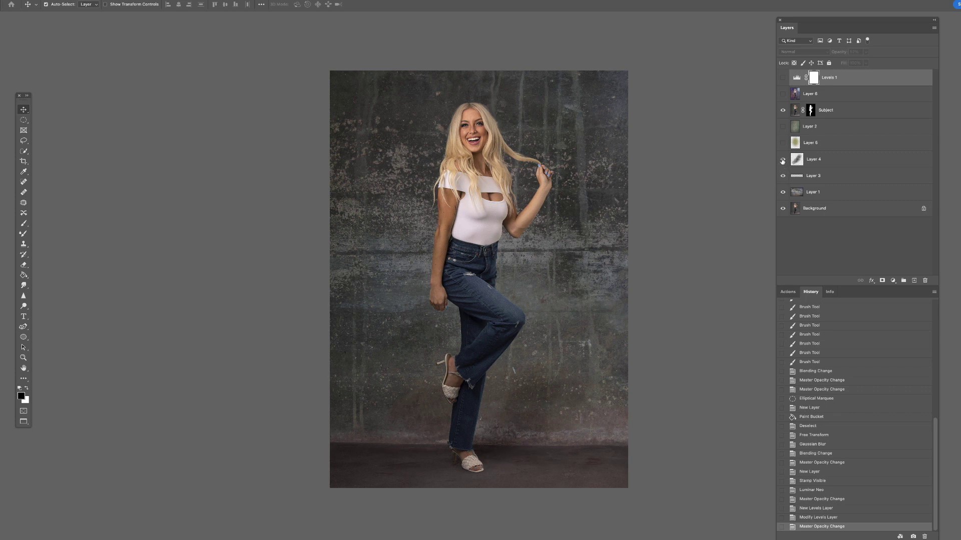
{"action": "left_click", "coordinate": [783, 127]}
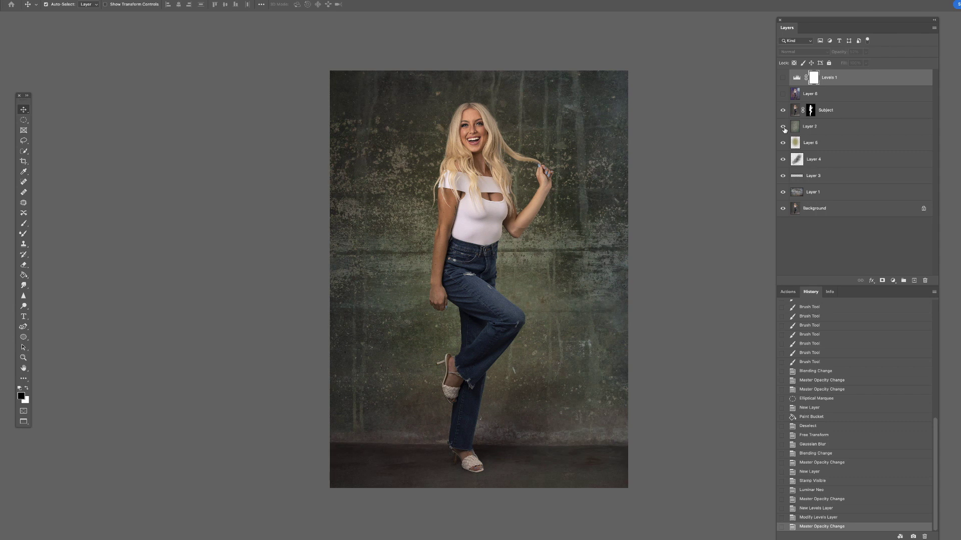
{"action": "left_click", "coordinate": [783, 94]}
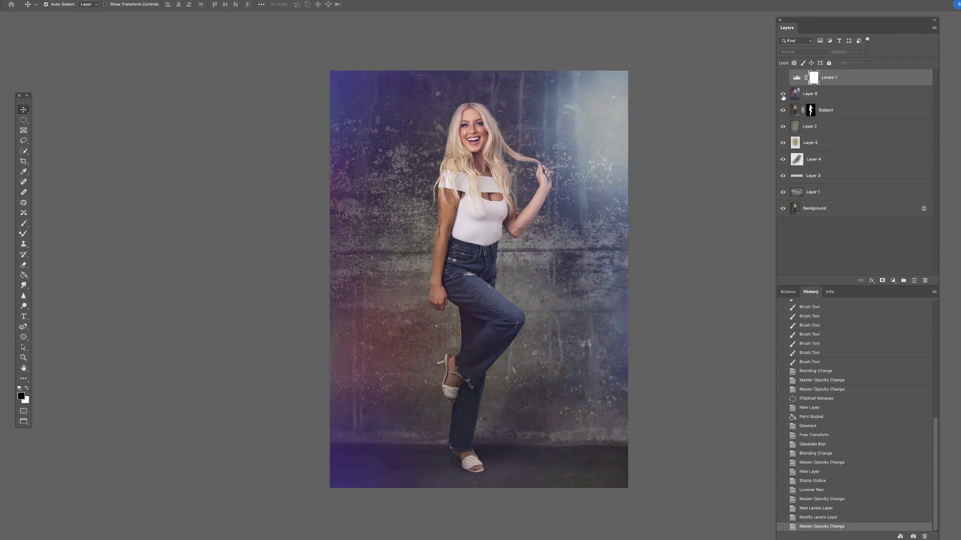